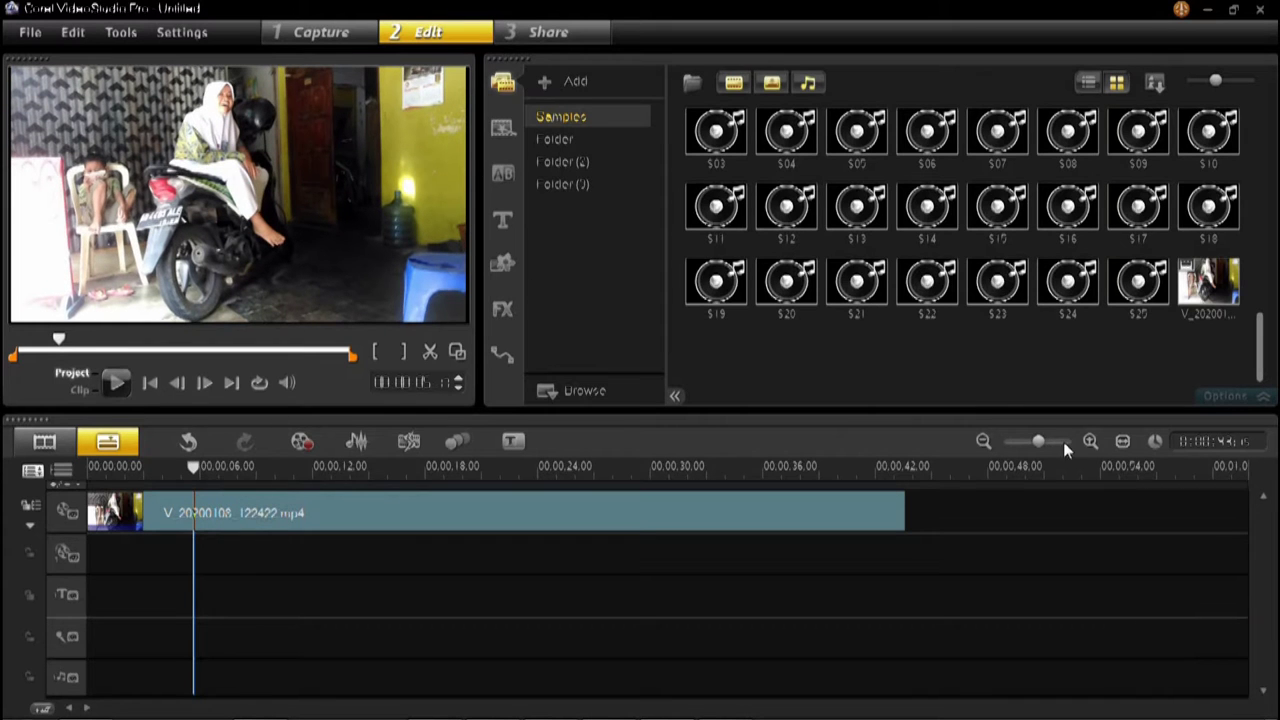
Step: Examine the video clip's frames from about 3 to 5 seconds to look for the first cut point
left_click(1090, 441)
left_click(1090, 441)
left_click(1090, 441)
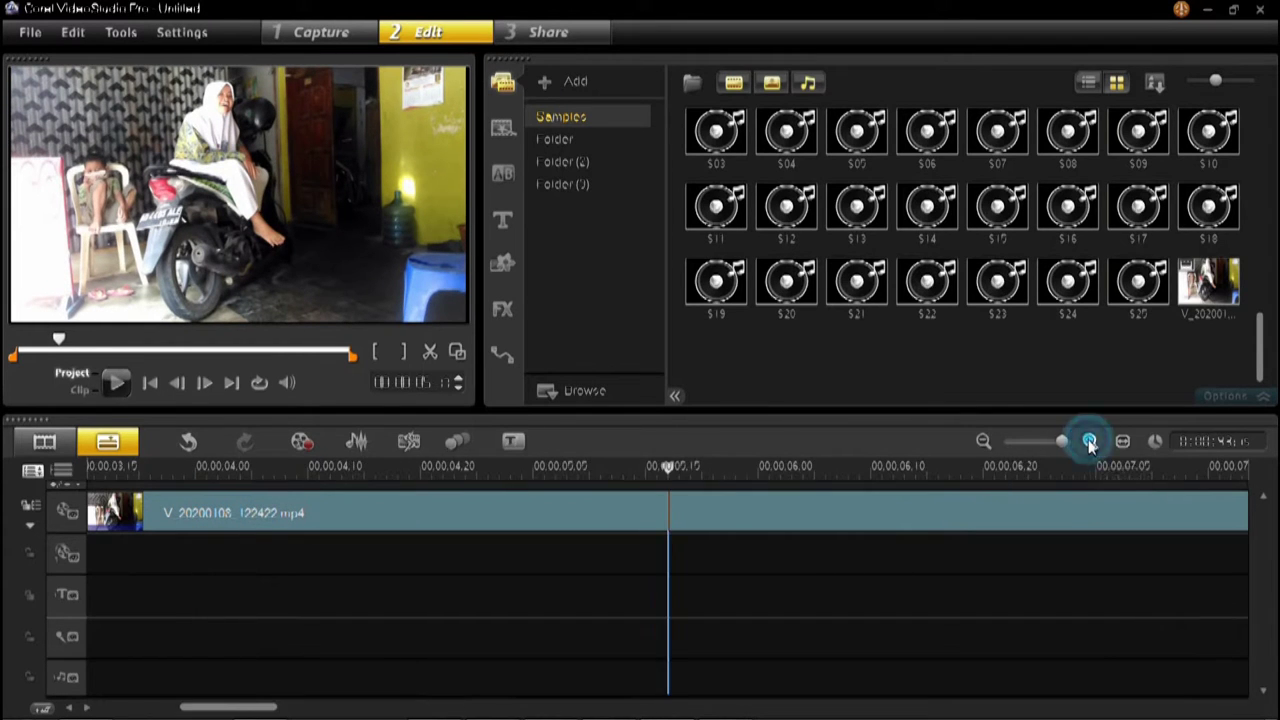
left_click_drag(670, 468, 606, 467)
key("Left")
key("Left")
key("Left")
key("Left")
key("Left")
key("Left")
key("Left")
key("Left")
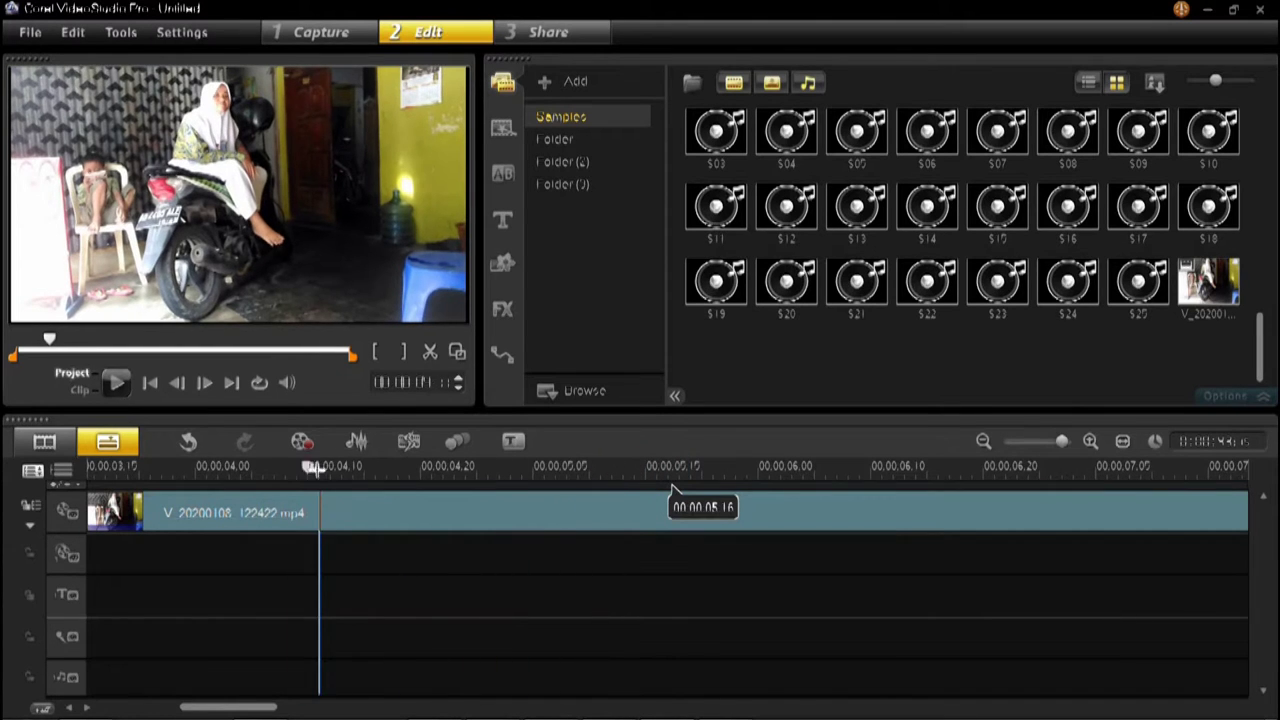
left_click_drag(100, 478, 174, 478)
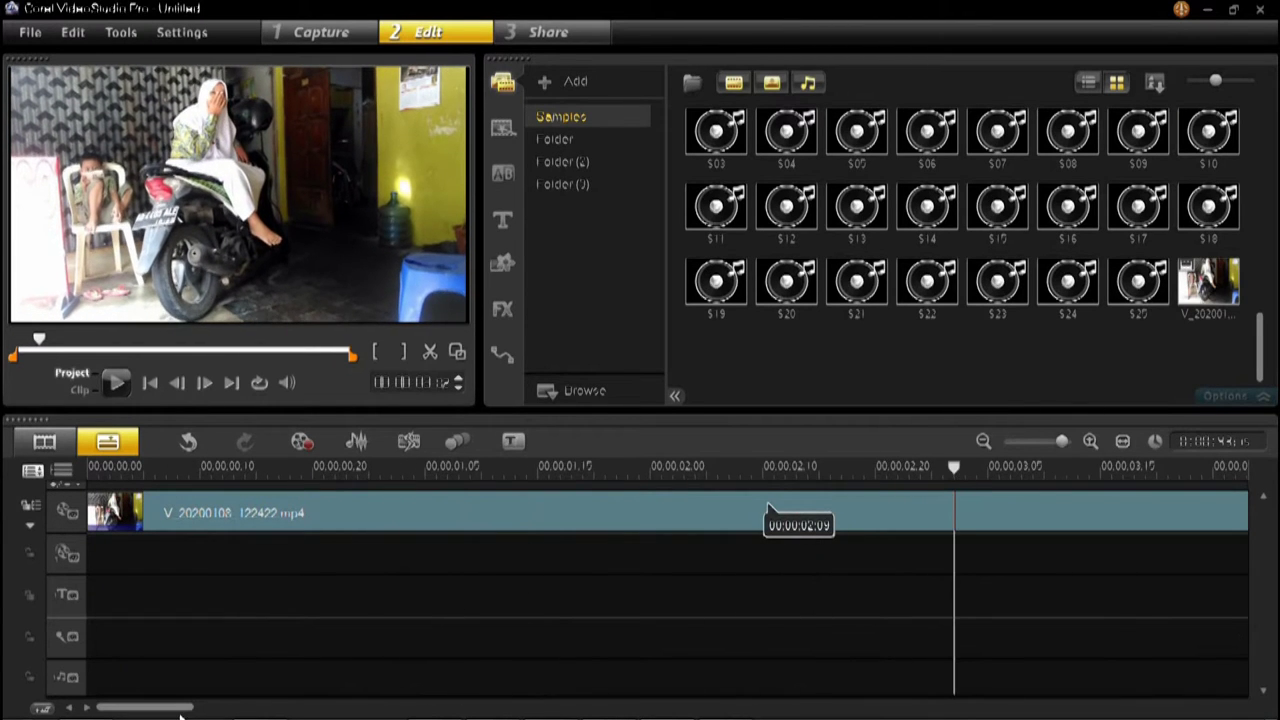
left_click_drag(171, 705, 226, 705)
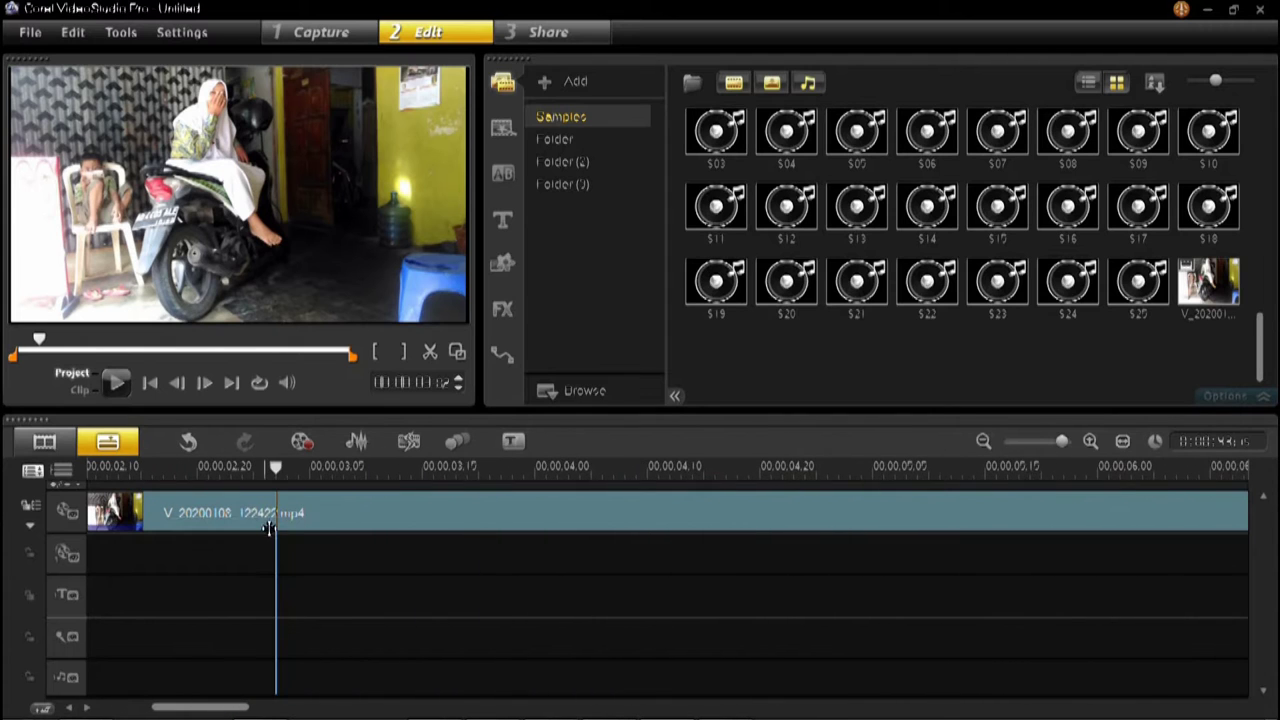
left_click_drag(278, 468, 501, 470)
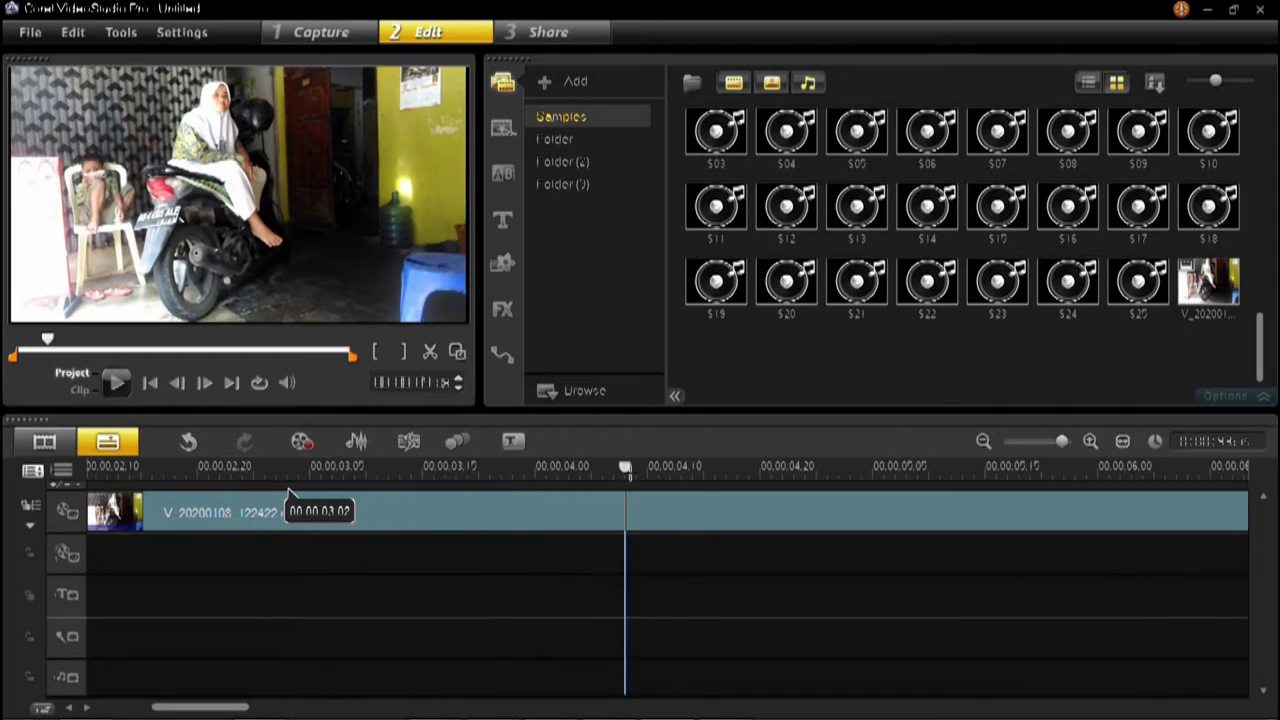
left_click_drag(629, 475, 884, 477)
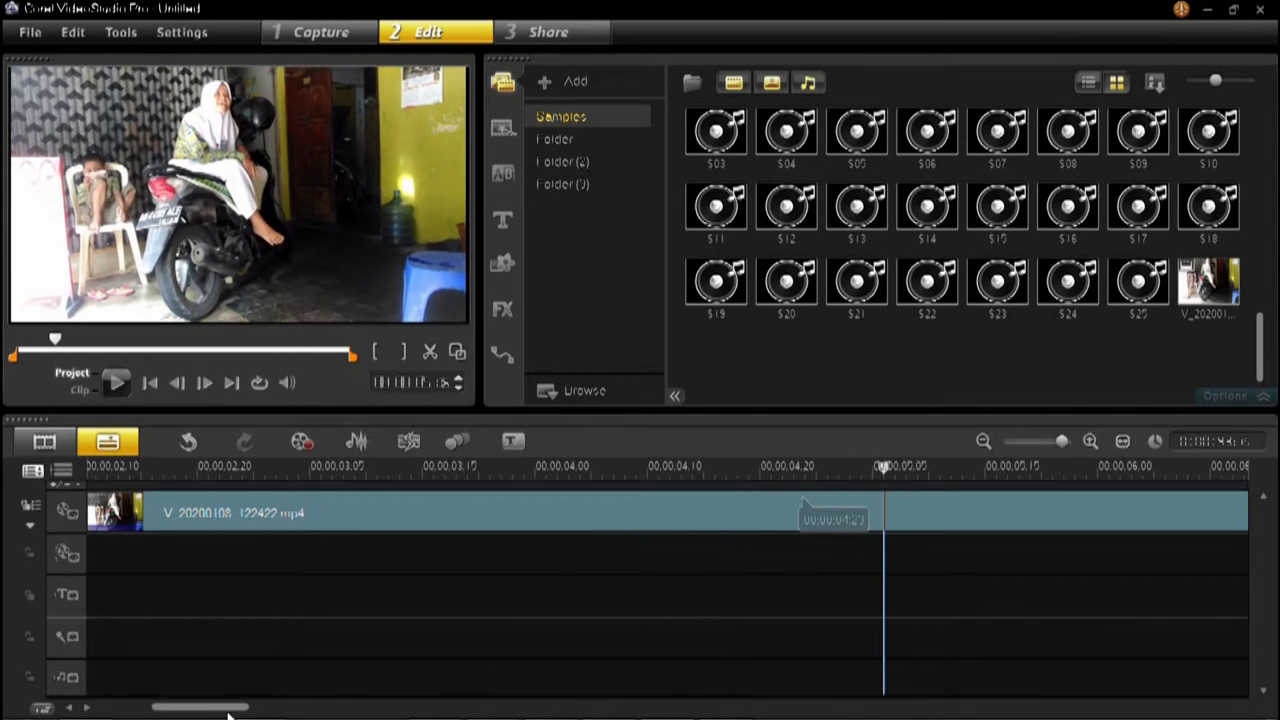
left_click_drag(228, 712, 294, 707)
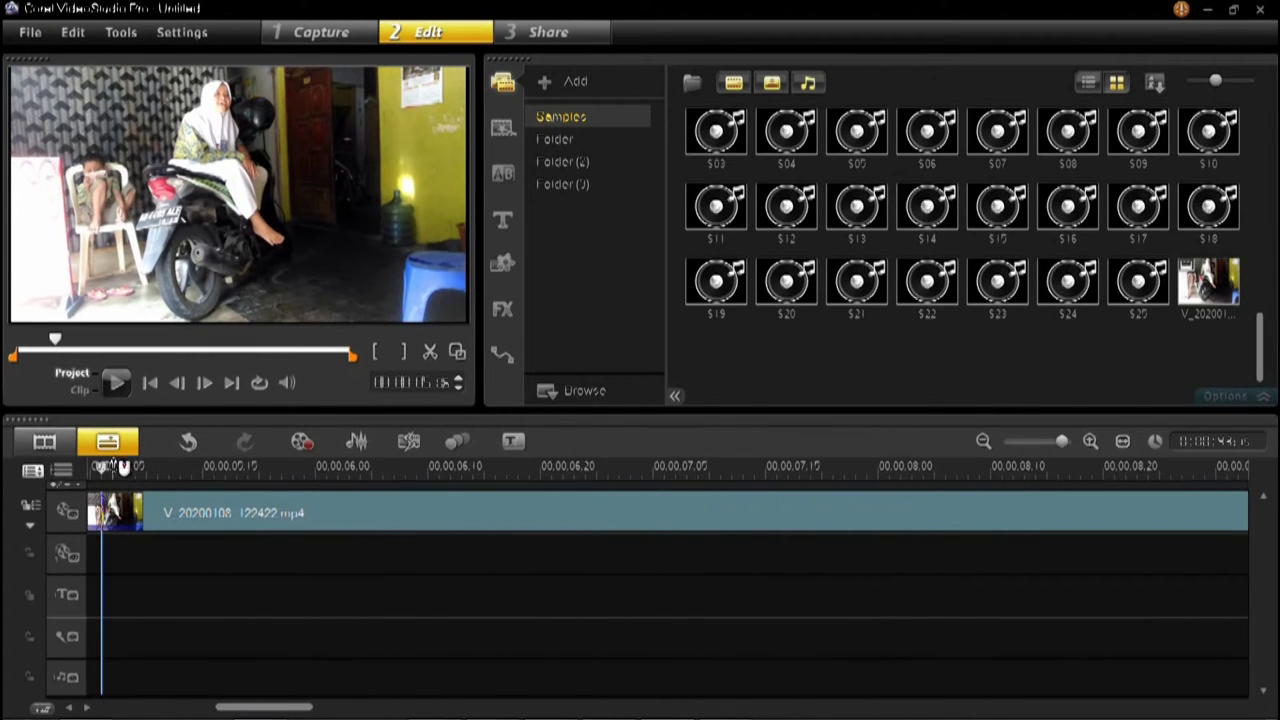
Step: Split the video clip at 00:00:07.07, where the girl's hands come together
left_click_drag(123, 466, 597, 466)
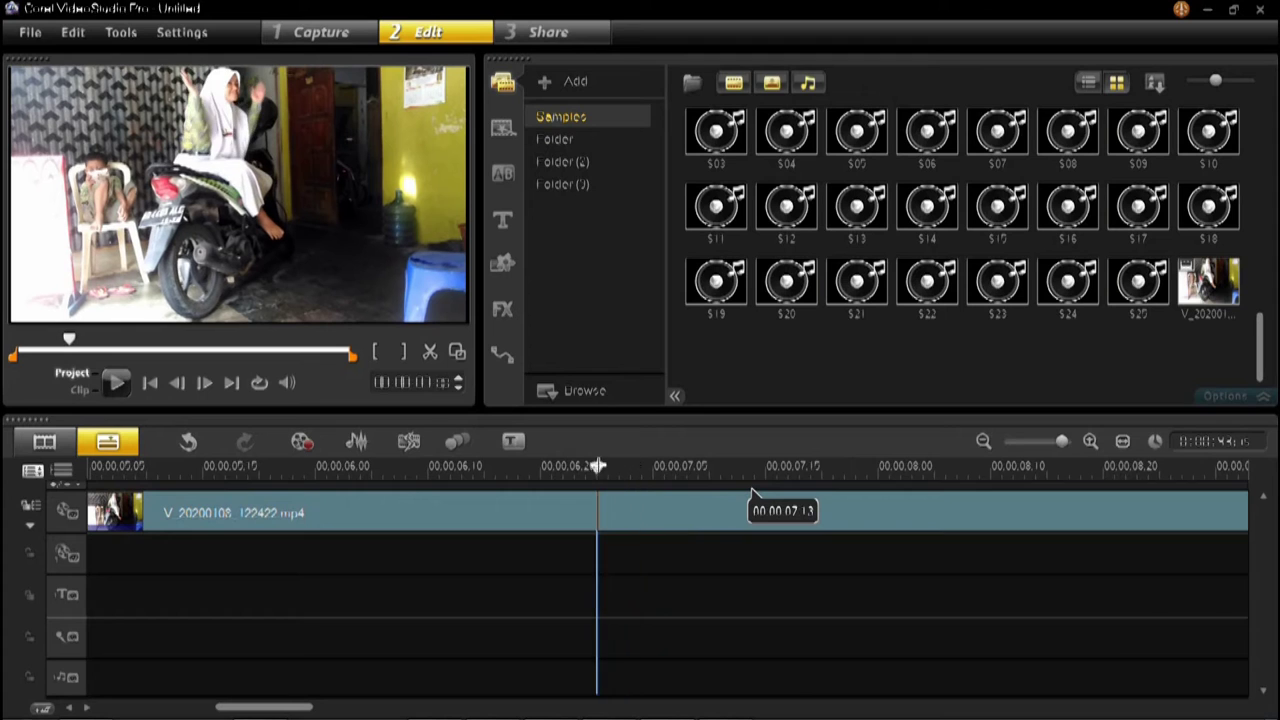
key("Left")
key("Right")
key("Right")
key("Right")
key("Right")
key("Right")
key("Right")
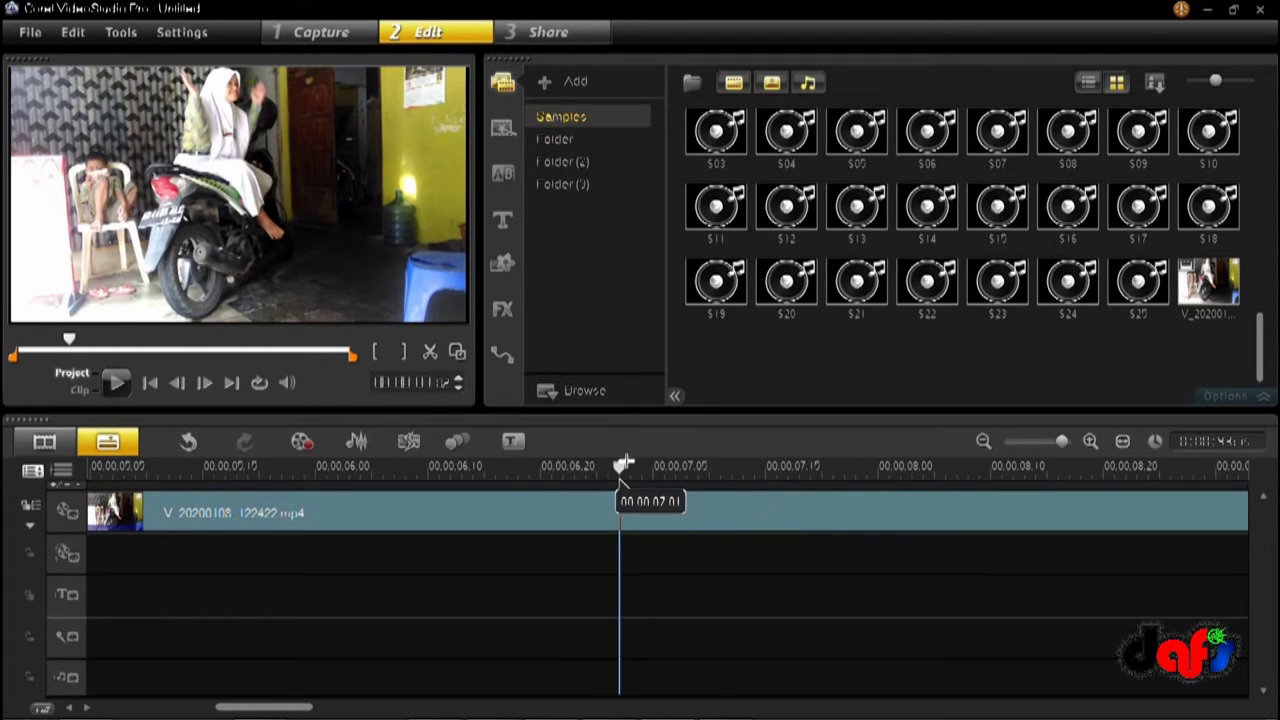
key("Right")
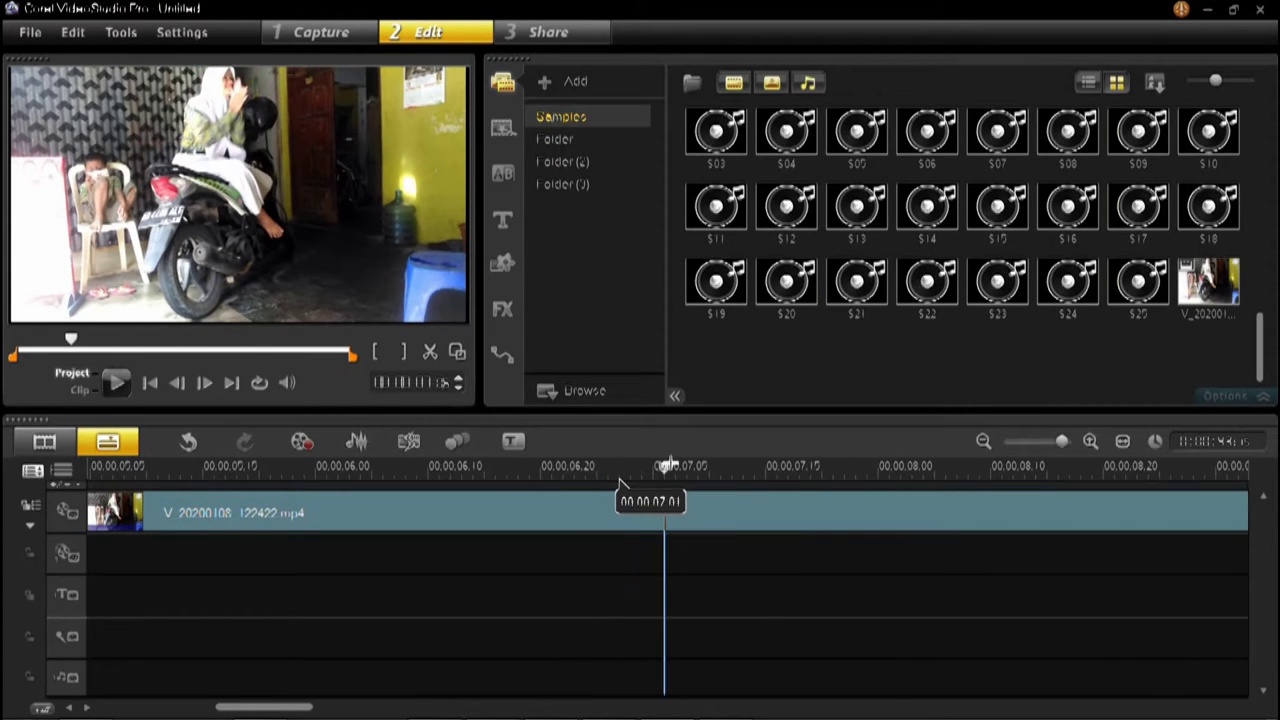
left_click_drag(673, 464, 688, 465)
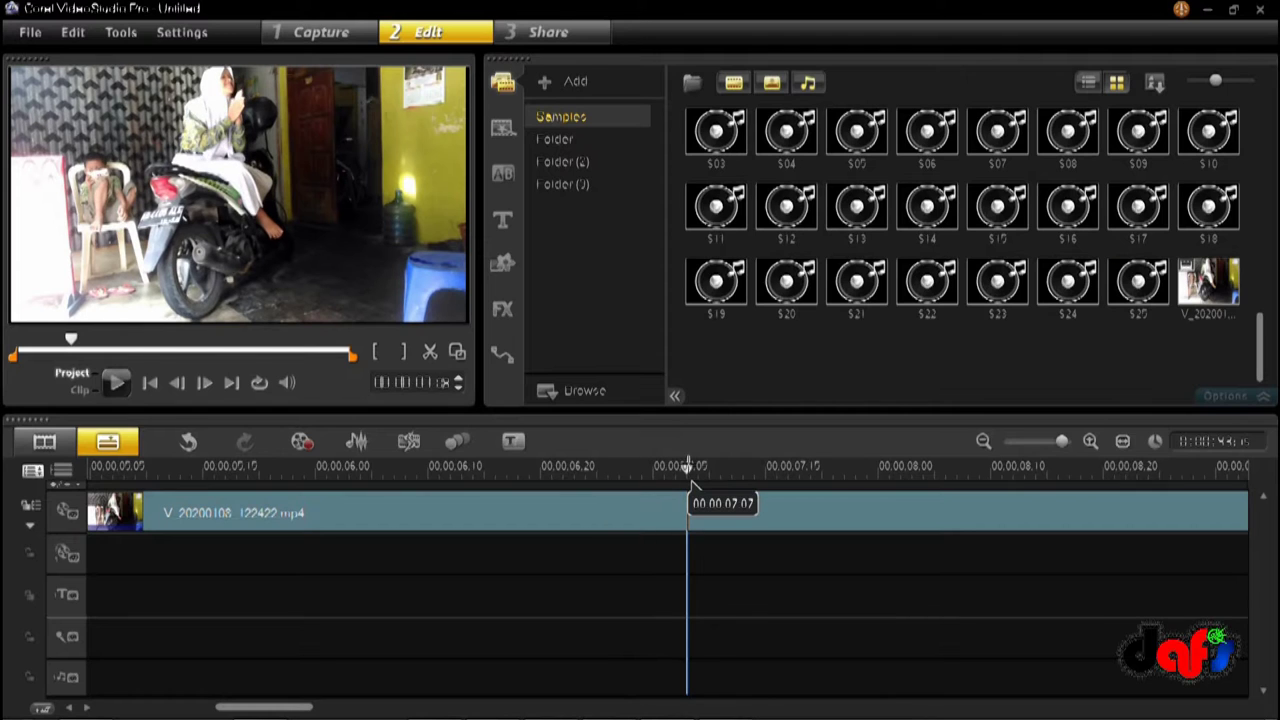
left_click(429, 351)
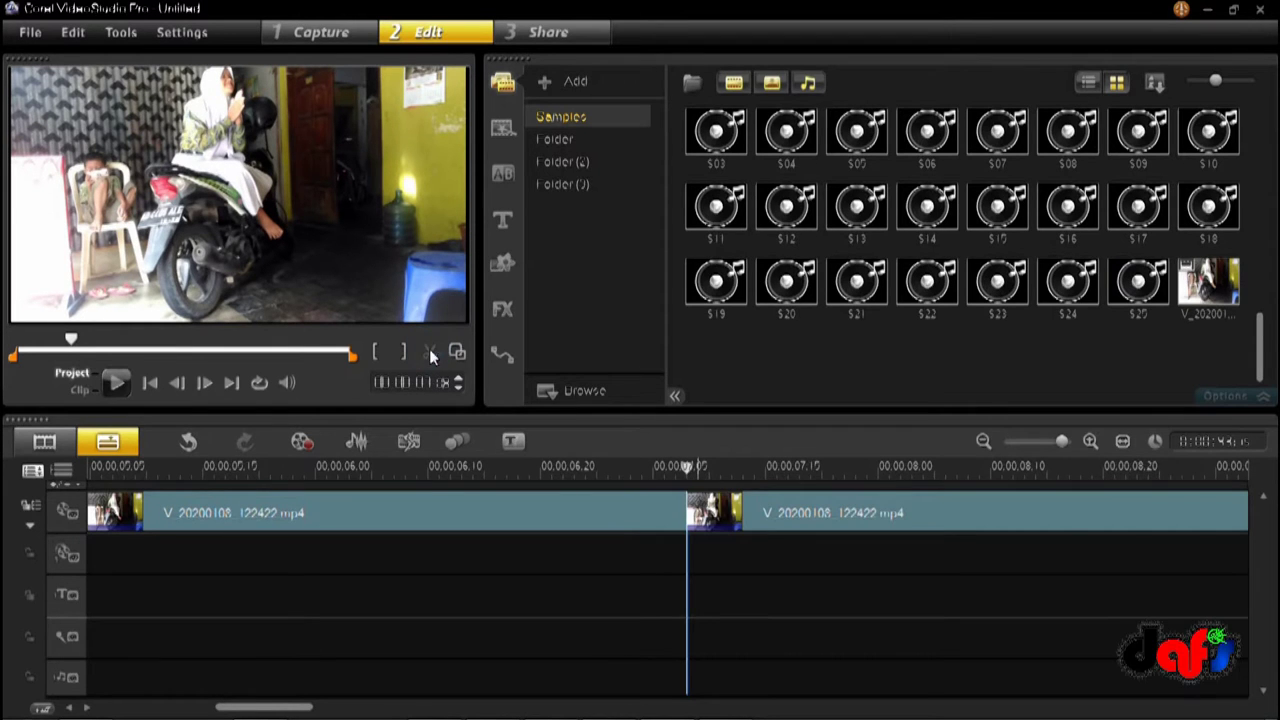
Step: Examine the second clip's frames from about 9 to 17 seconds to look for the next cut point
left_click_drag(290, 706, 331, 706)
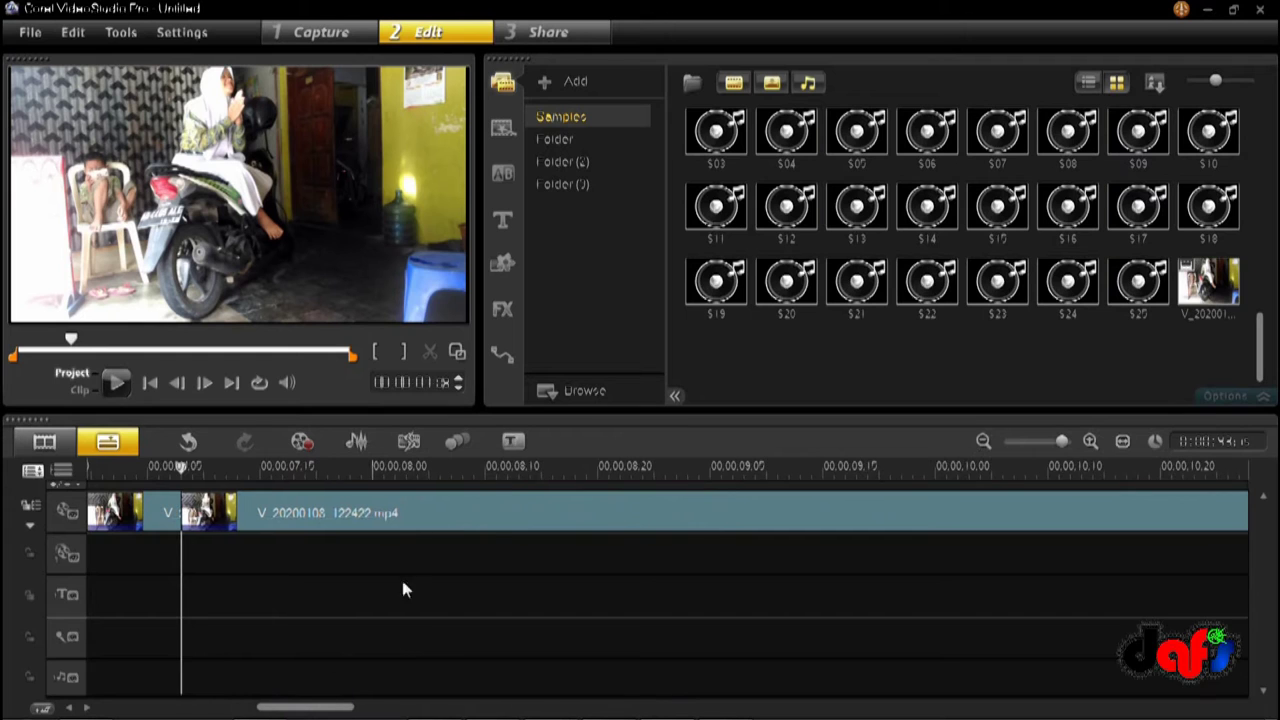
left_click_drag(497, 473, 801, 469)
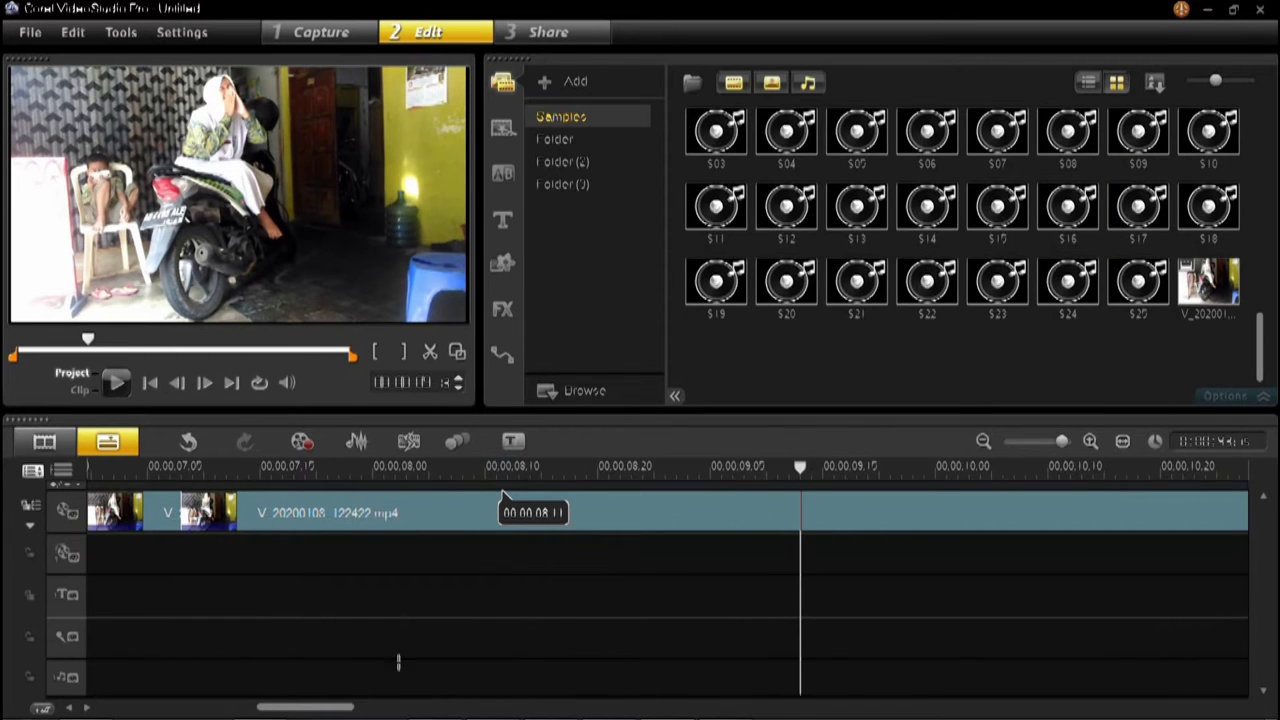
left_click_drag(306, 706, 433, 706)
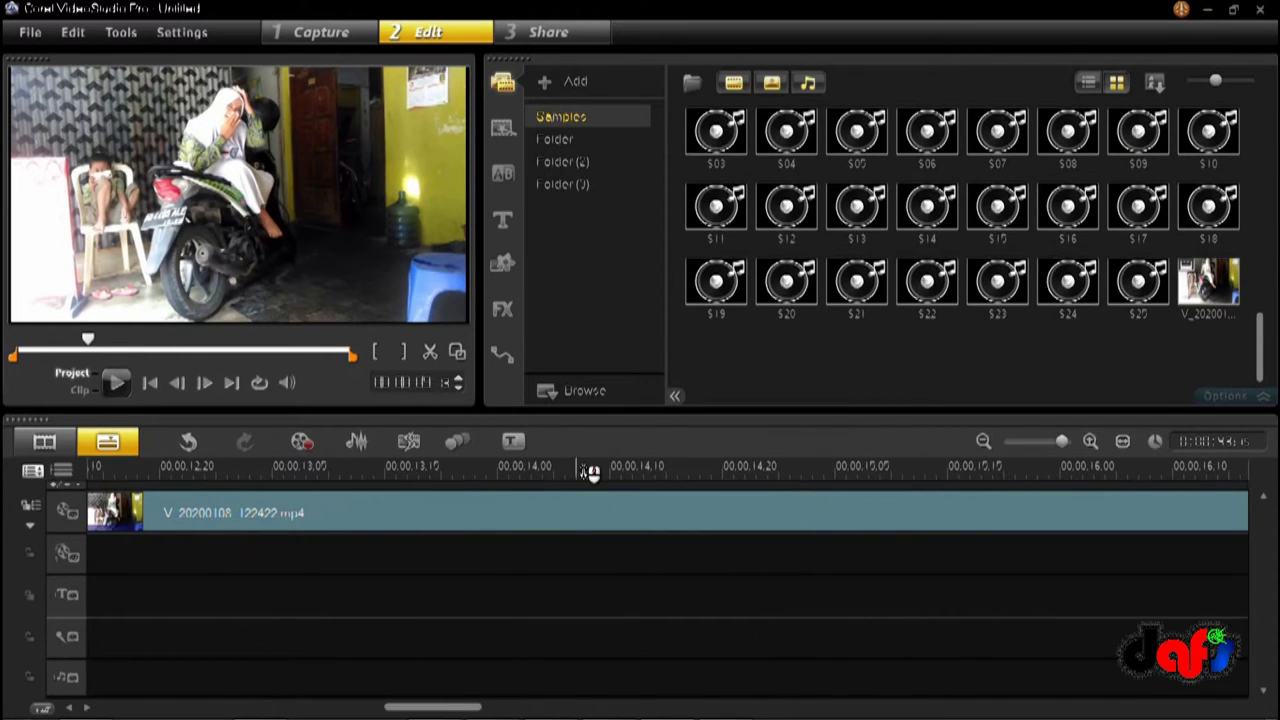
left_click_drag(585, 467, 893, 478)
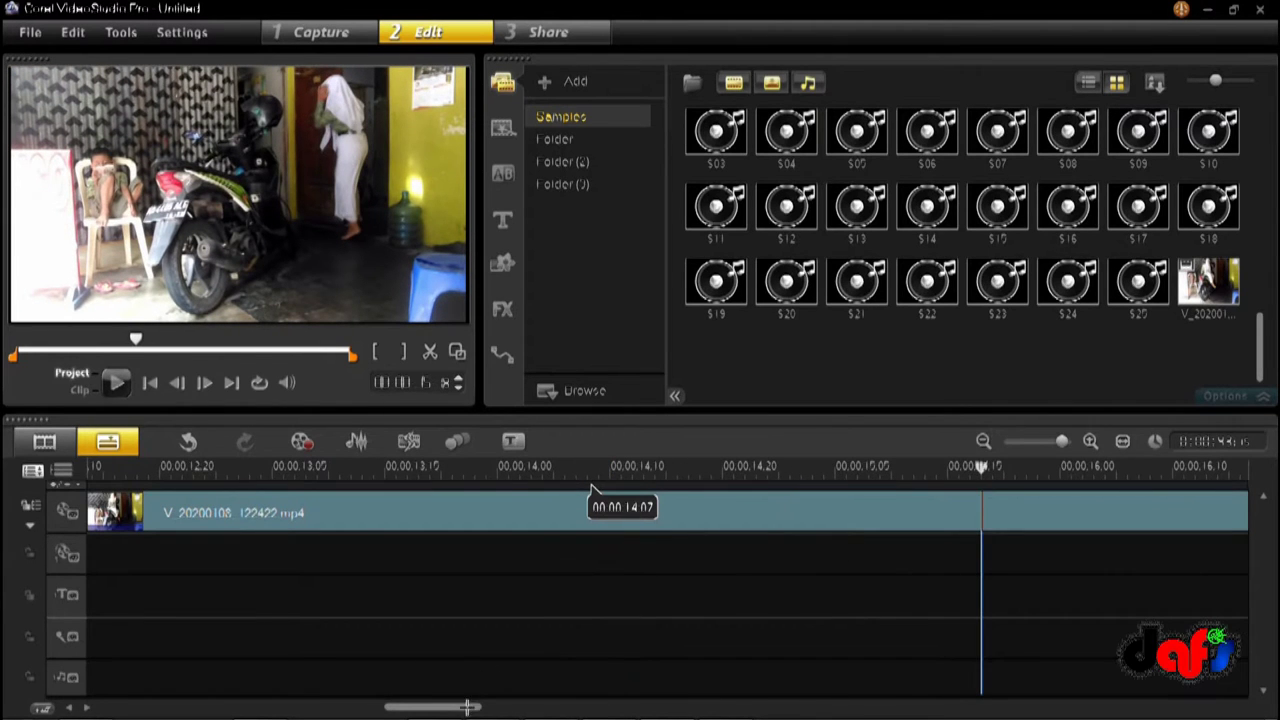
left_click_drag(461, 708, 534, 700)
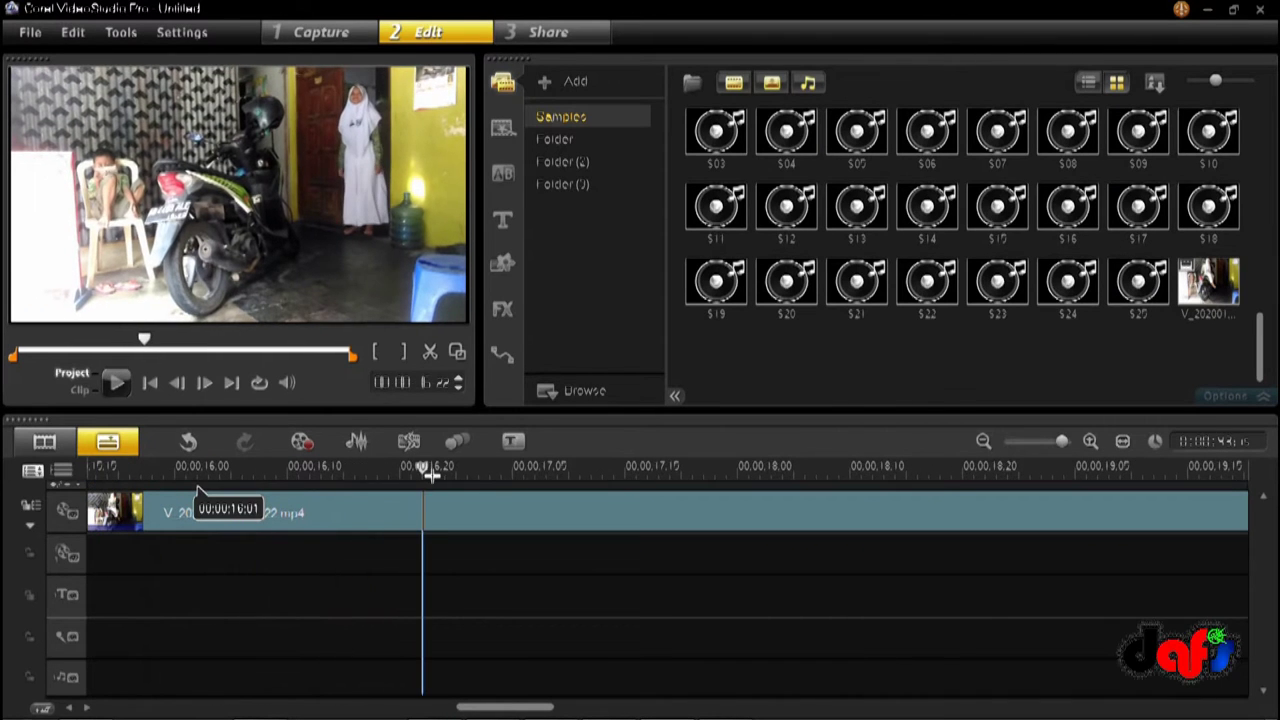
left_click_drag(420, 478, 403, 479)
left_click_drag(510, 488, 483, 485)
key("Left")
key("Left")
key("Left")
key("Left")
key("Left")
key("Left")
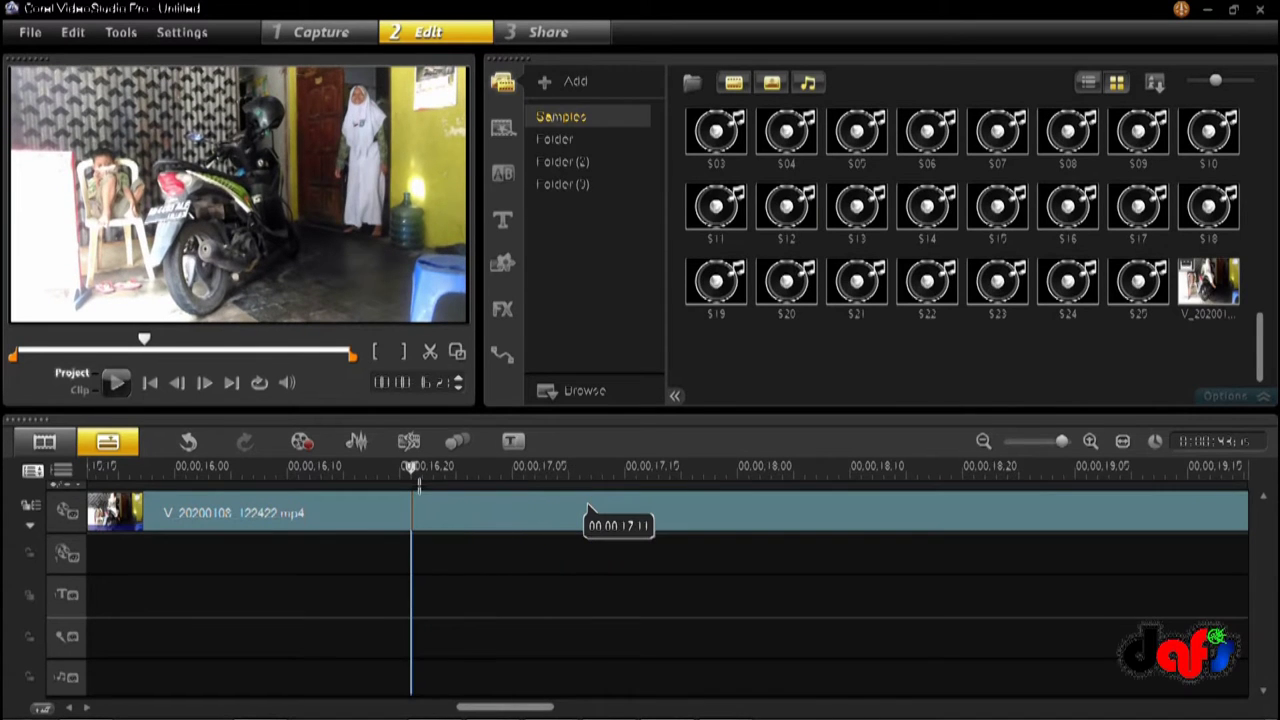
key("Left")
key("Left")
key("Left")
key("Left")
key("Left")
key("Left")
key("Left")
key("Left")
key("Left")
key("Right")
key("Right")
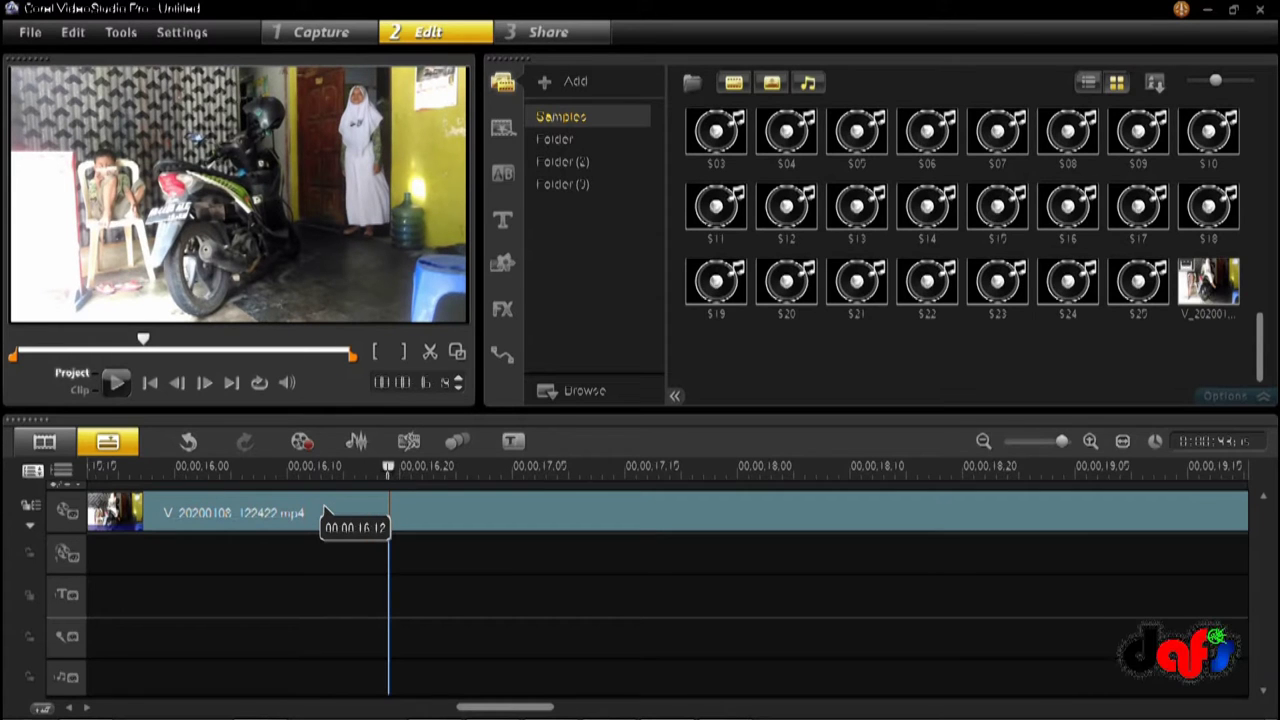
Step: Split the second clip at about 00:00:16.12 and delete the section between the two cuts
left_click_drag(377, 467, 325, 468)
left_click(429, 351)
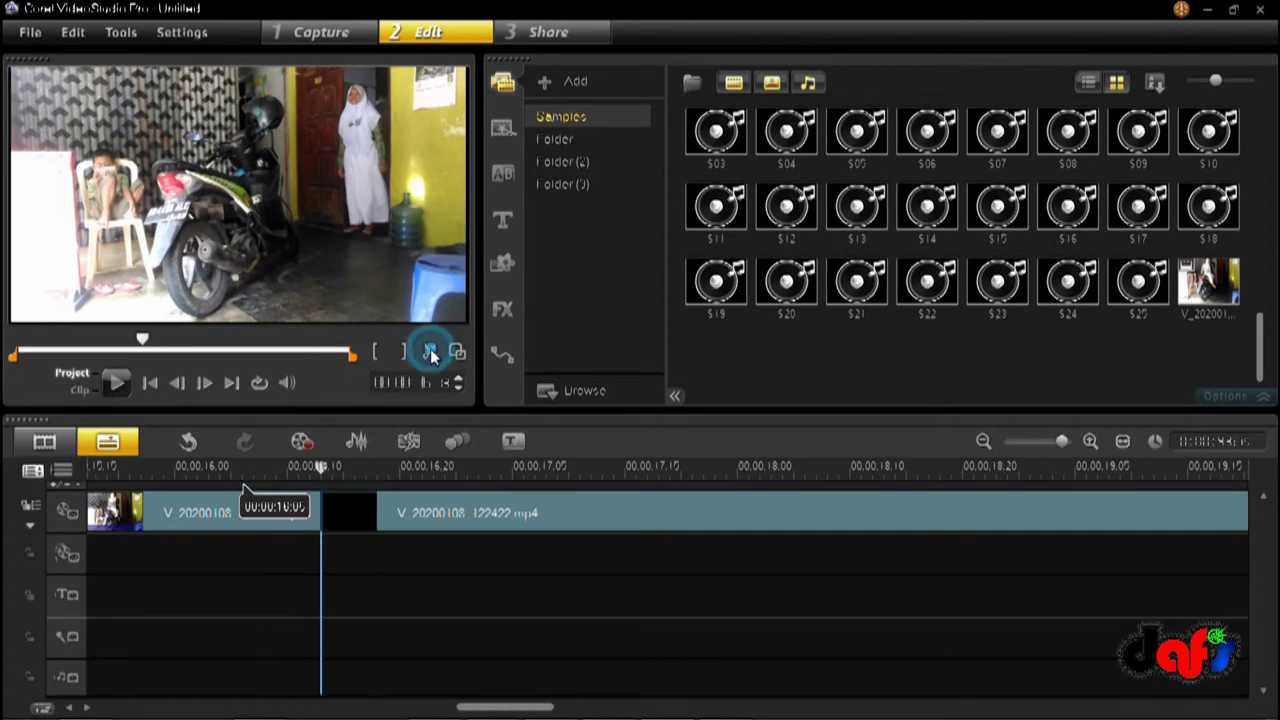
left_click(265, 511)
key("Delete")
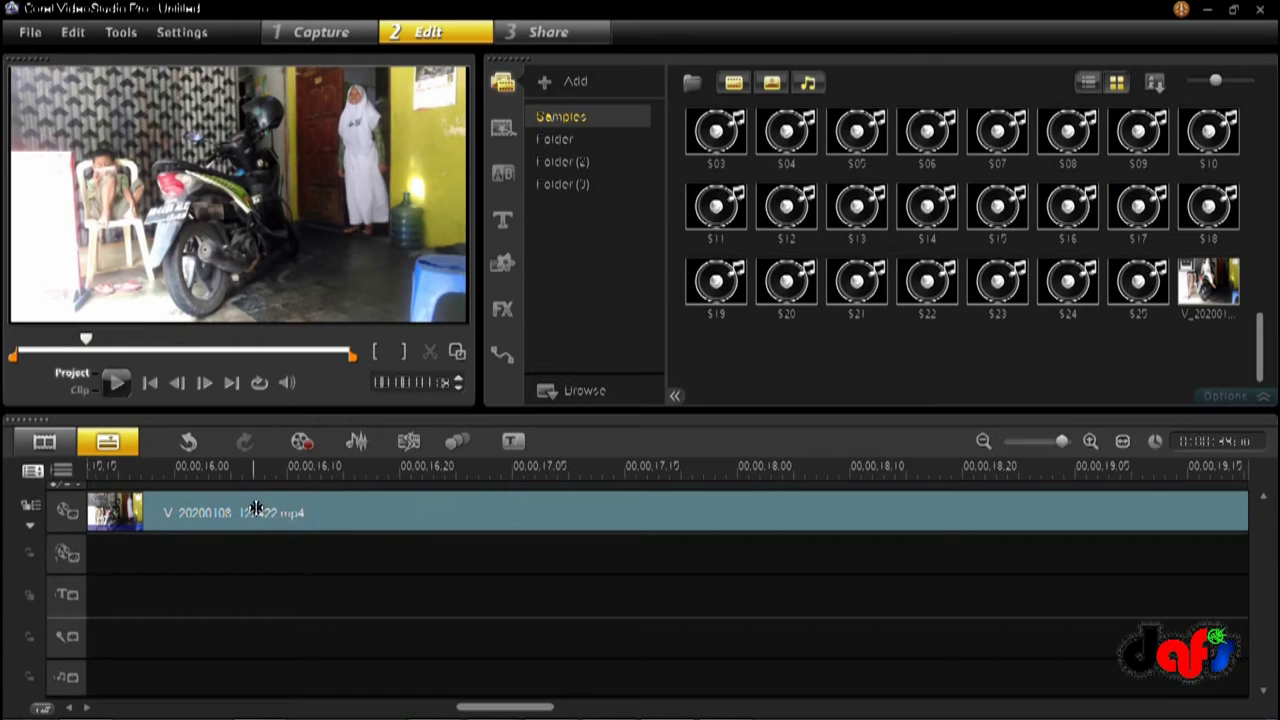
Step: Split the second clip at about 12 seconds, where the girl stands by the door, and delete the piece between the two cuts
left_click(175, 469)
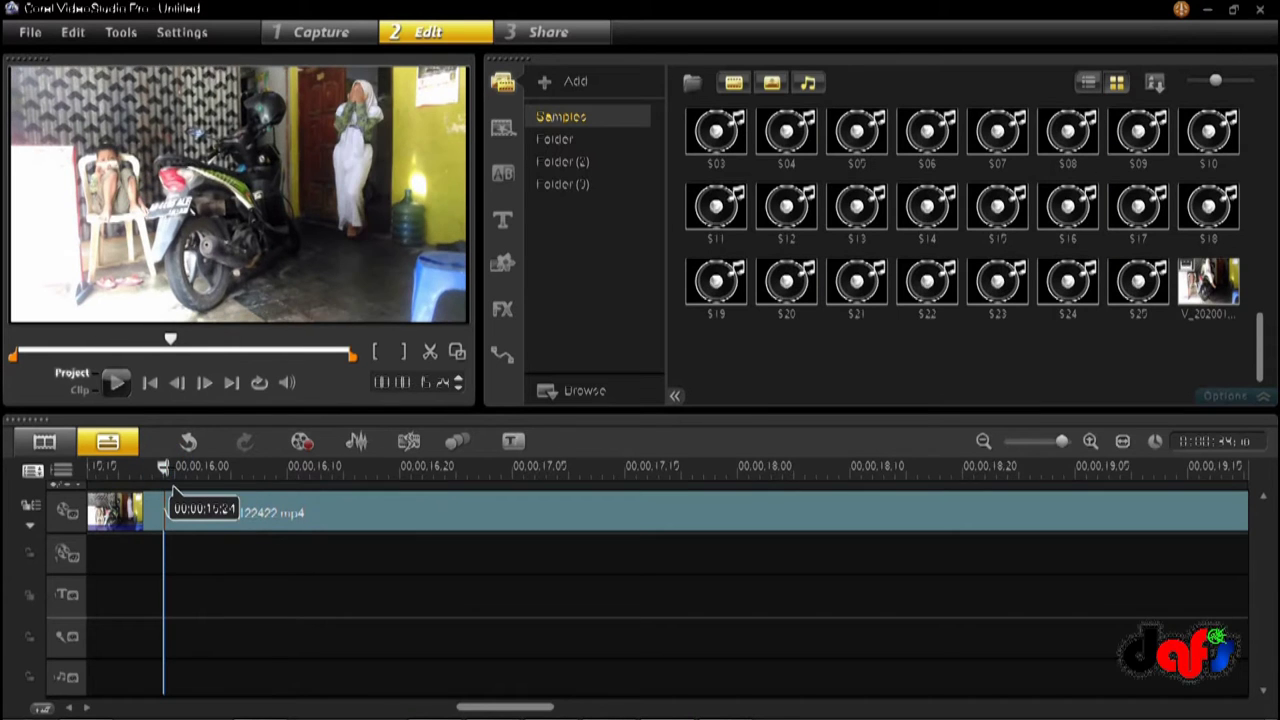
left_click_drag(165, 468, 125, 467)
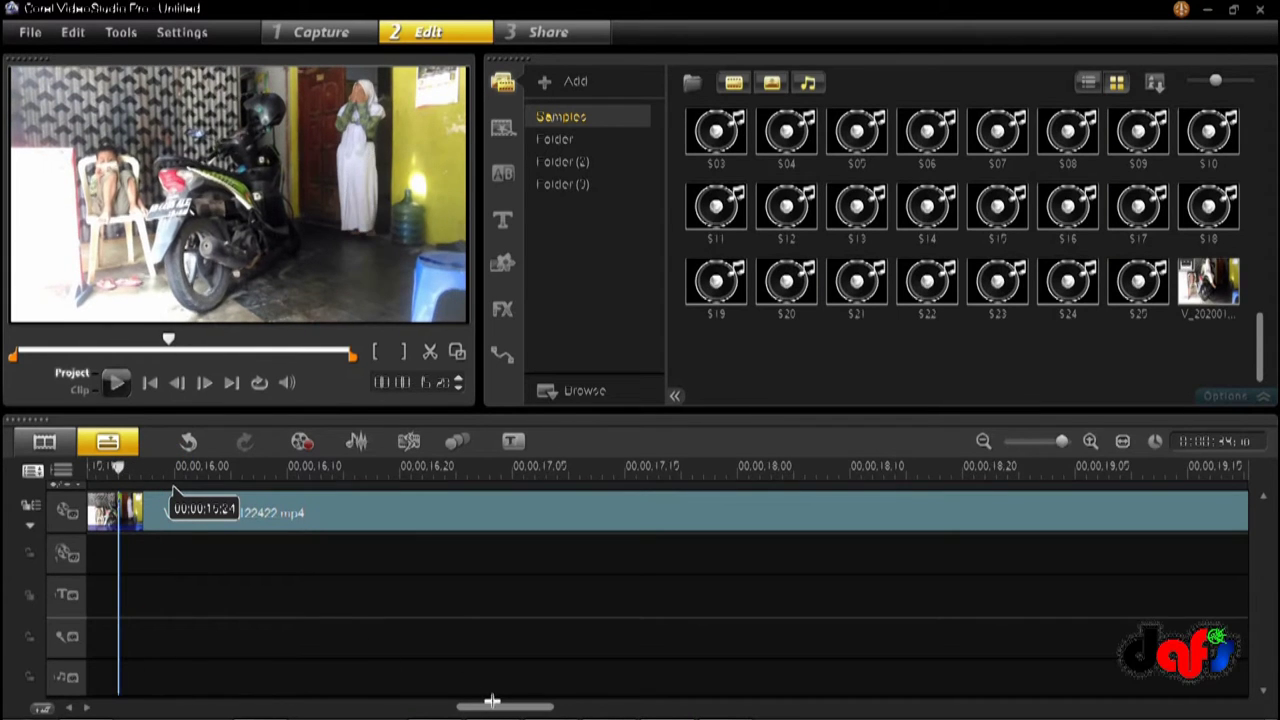
left_click_drag(1062, 441, 1038, 441)
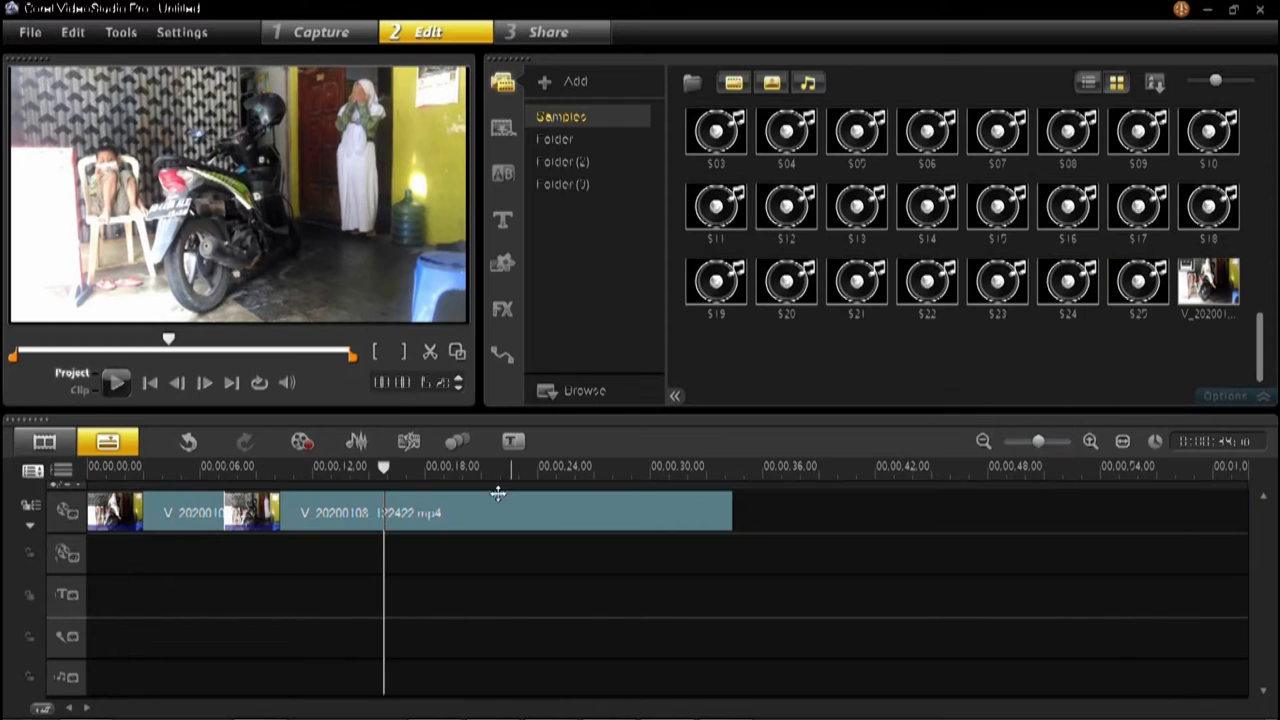
left_click(381, 467)
mouse_move(271, 469)
left_mouse_down()
mouse_move(137, 467)
mouse_move(248, 467)
mouse_move(186, 467)
mouse_move(235, 467)
left_mouse_up()
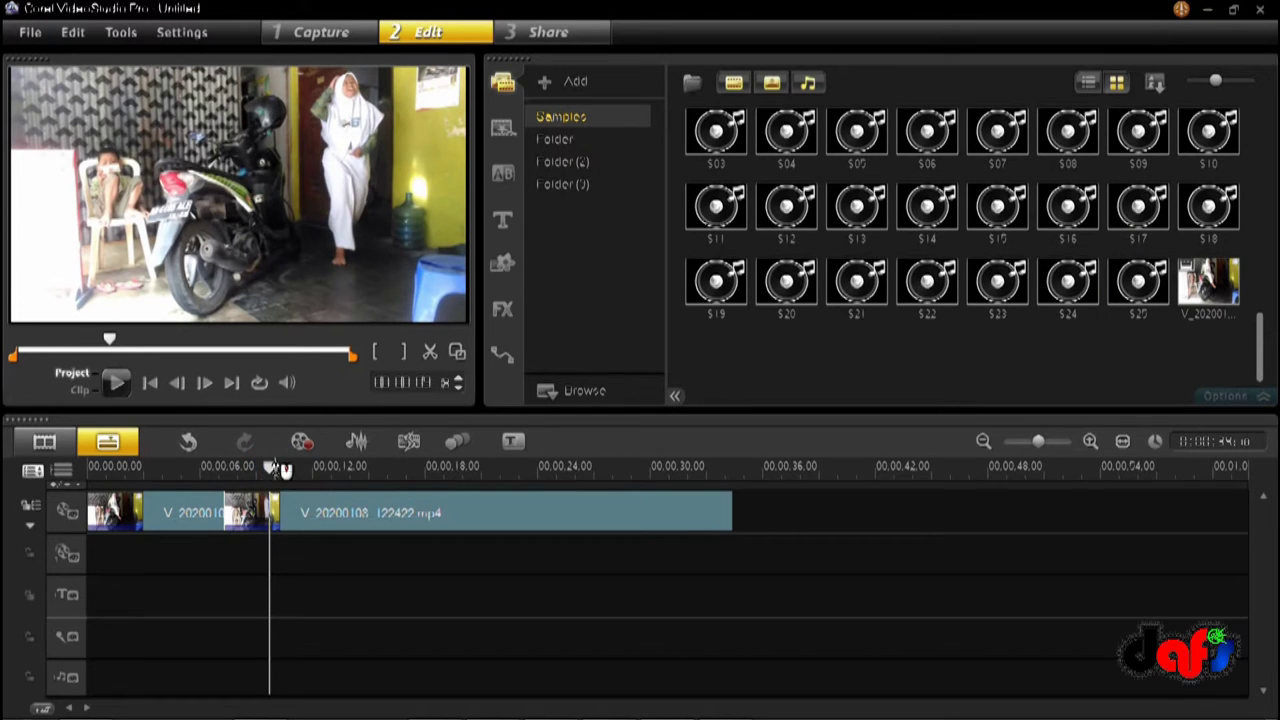
left_click_drag(272, 469, 280, 469)
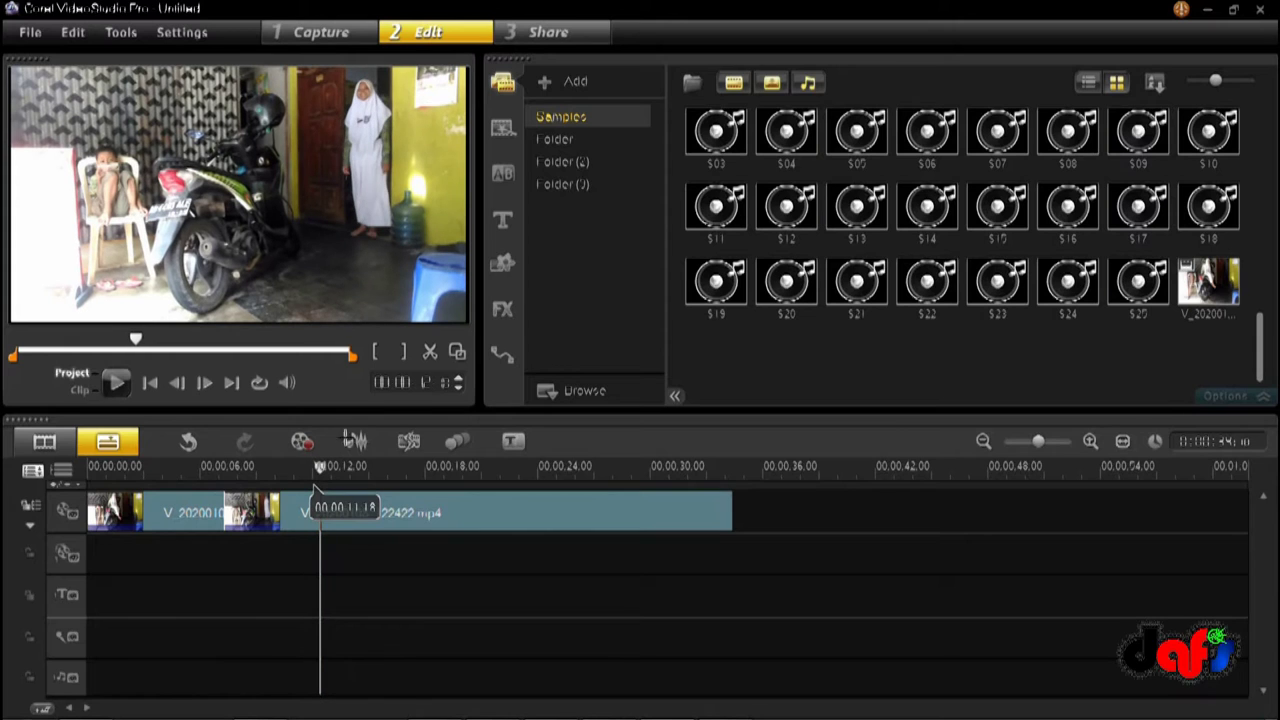
left_click(429, 351)
left_click(290, 503)
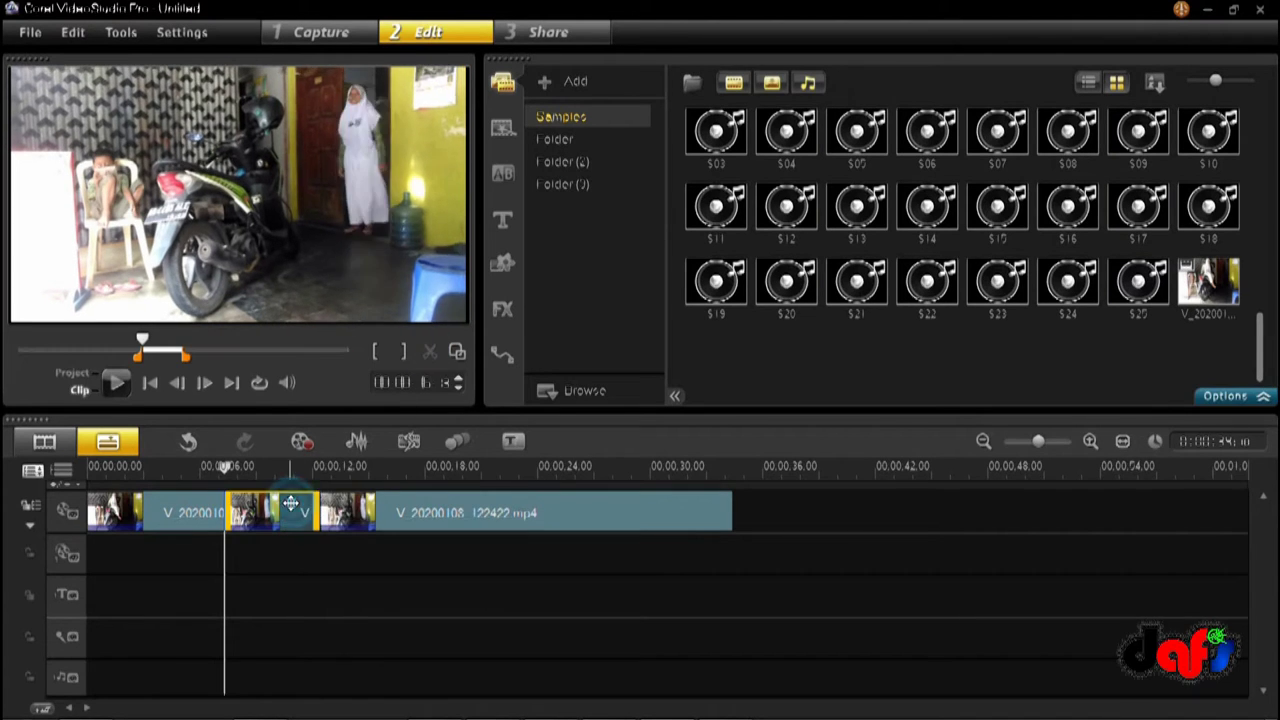
right_click(288, 510)
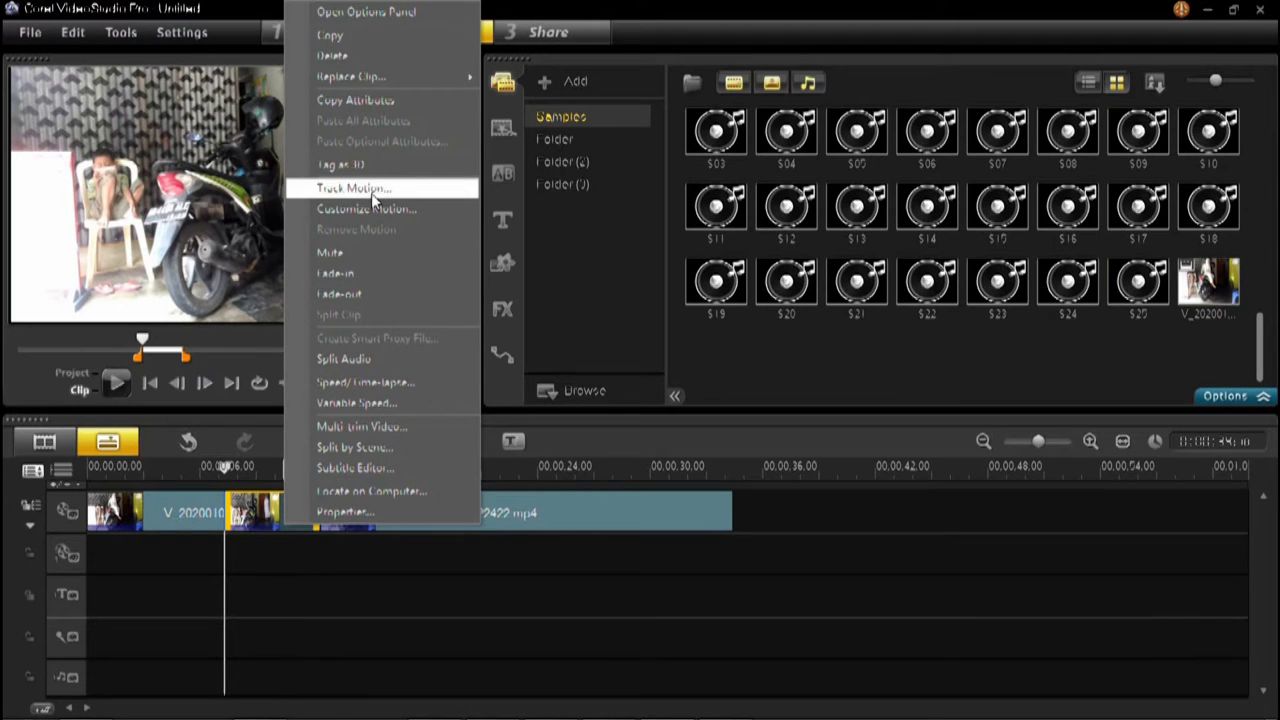
left_click(335, 56)
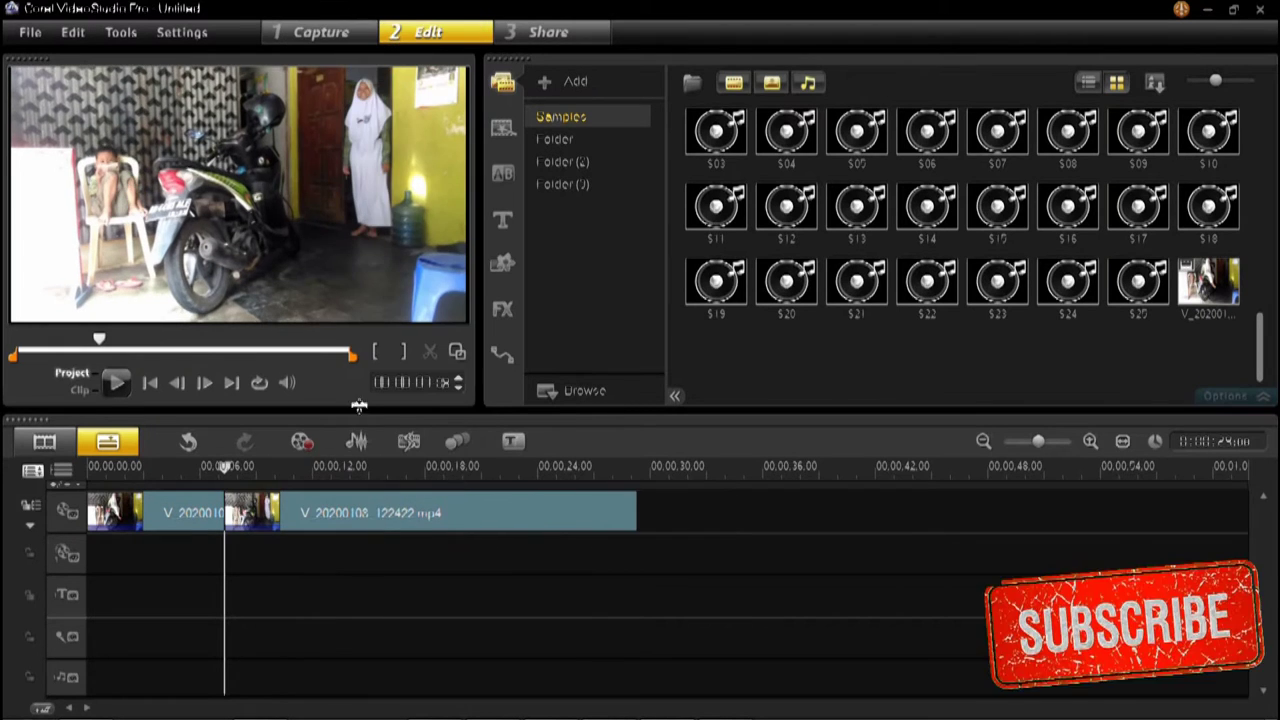
Step: Split the second clip at about 9 seconds, where the girl by the door covers her face with her hands
left_click(230, 468)
left_click_drag(230, 468, 256, 468)
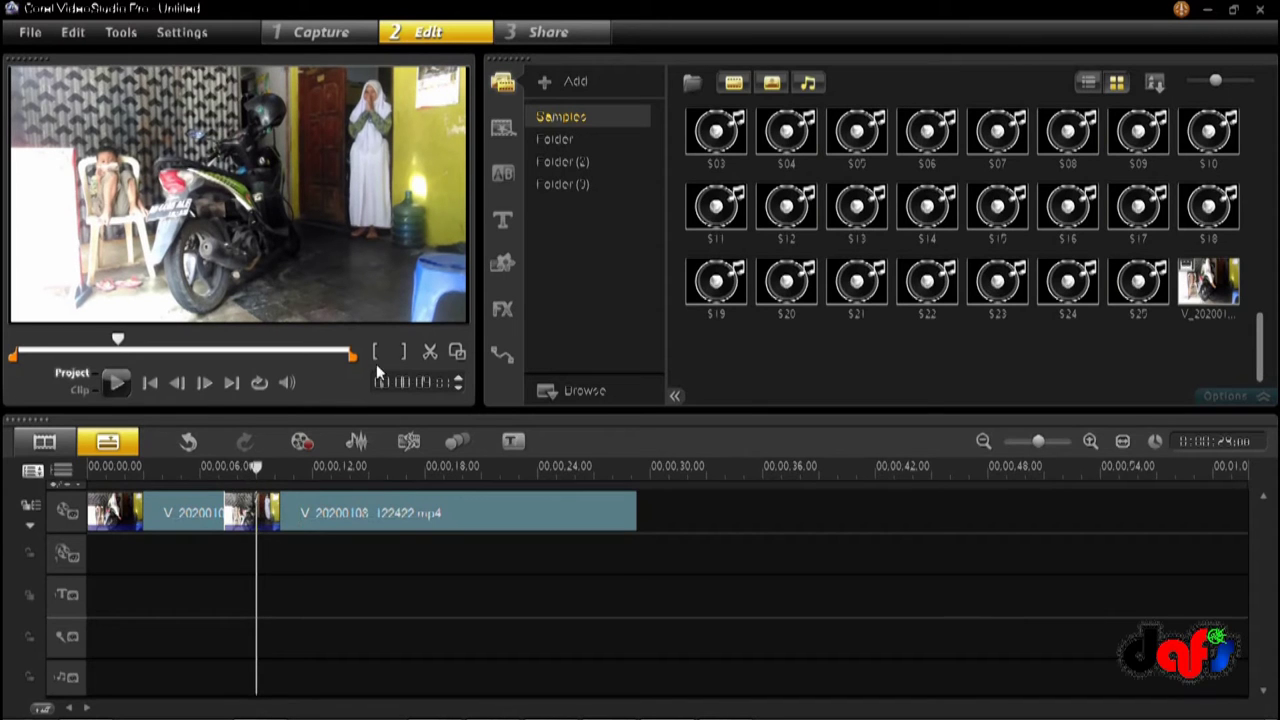
left_click(430, 352)
Step: Split the last clip at about 26 seconds, where the seated girl covers her face, and delete the piece before that cut
left_click_drag(265, 468, 565, 467)
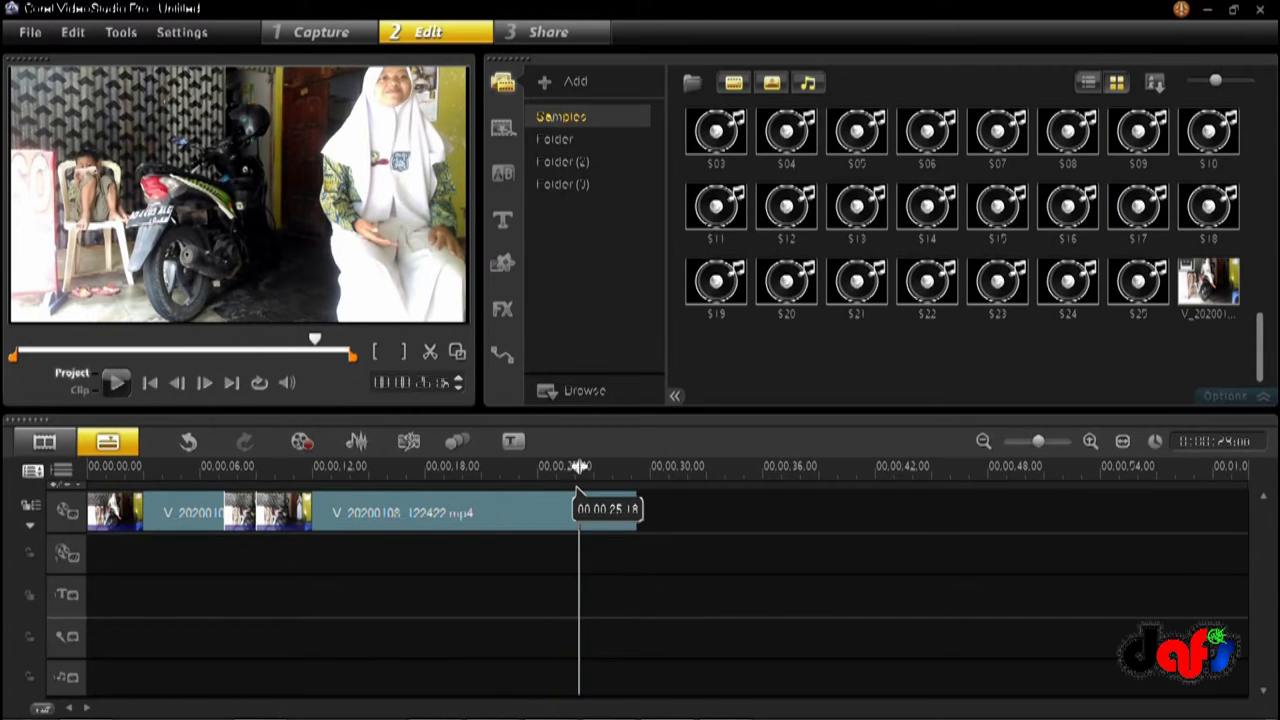
left_click_drag(594, 468, 582, 495)
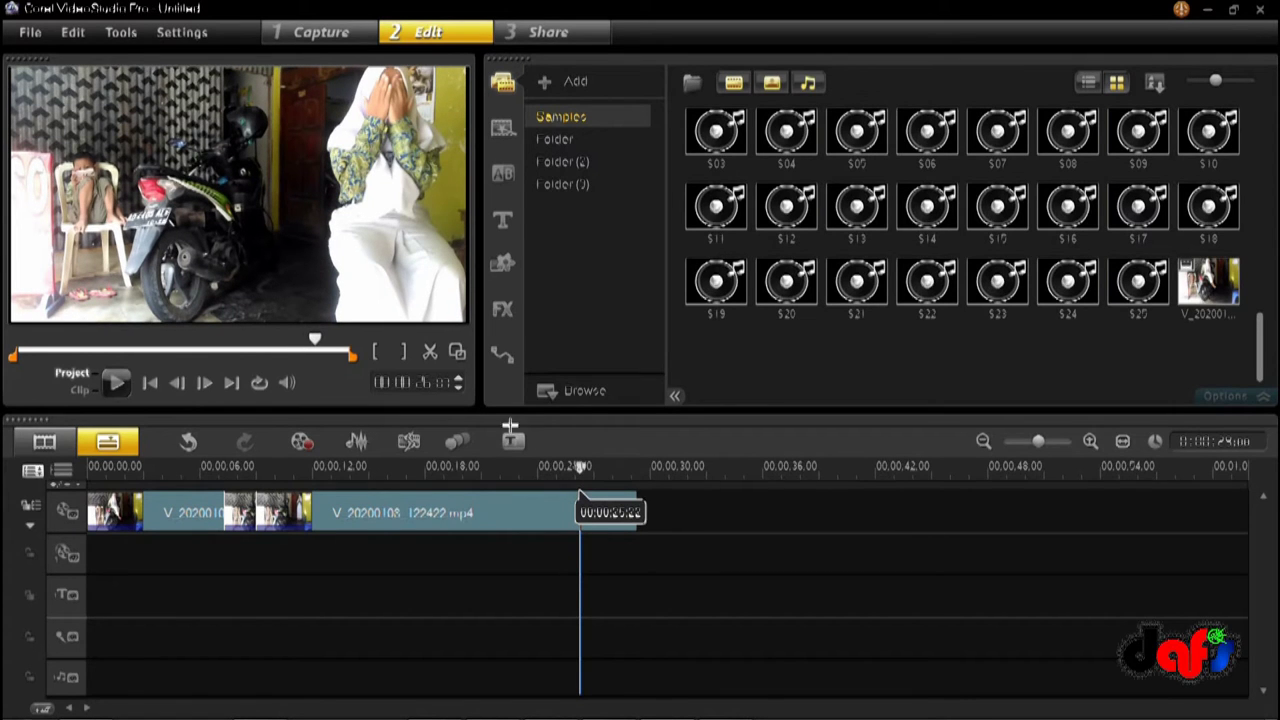
left_click(431, 349)
left_click(471, 508)
right_click(471, 508)
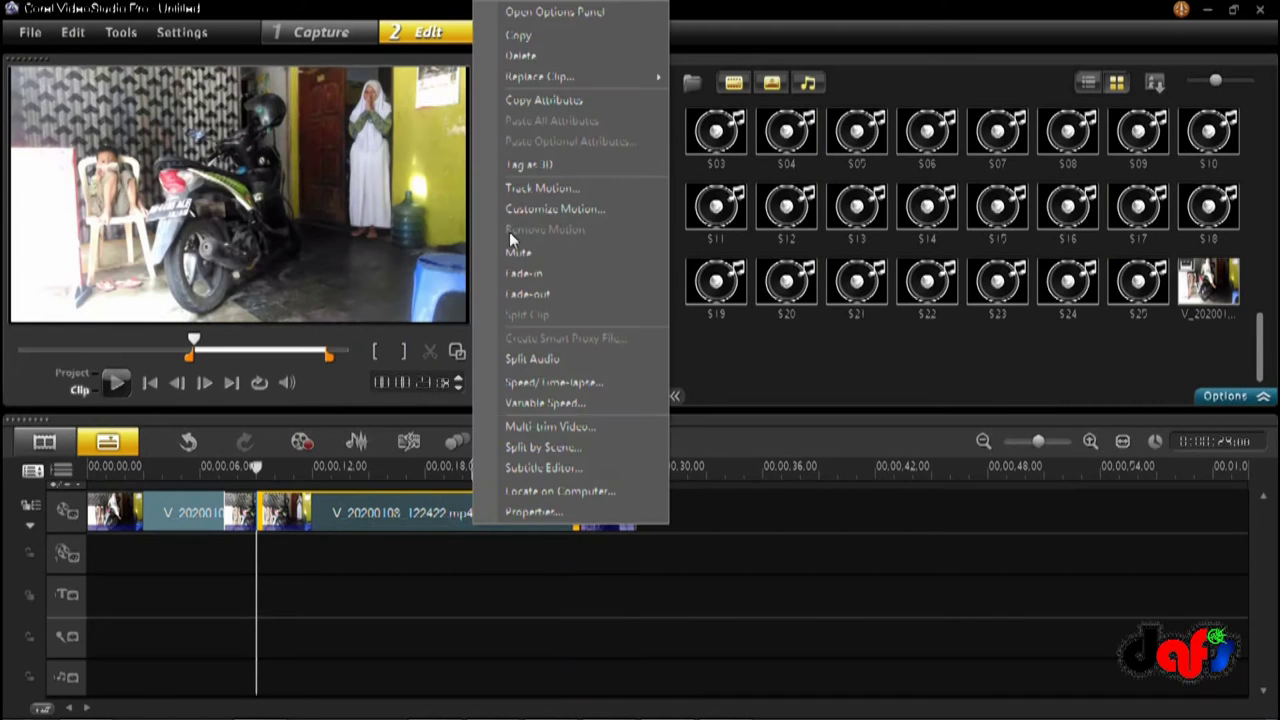
left_click(521, 55)
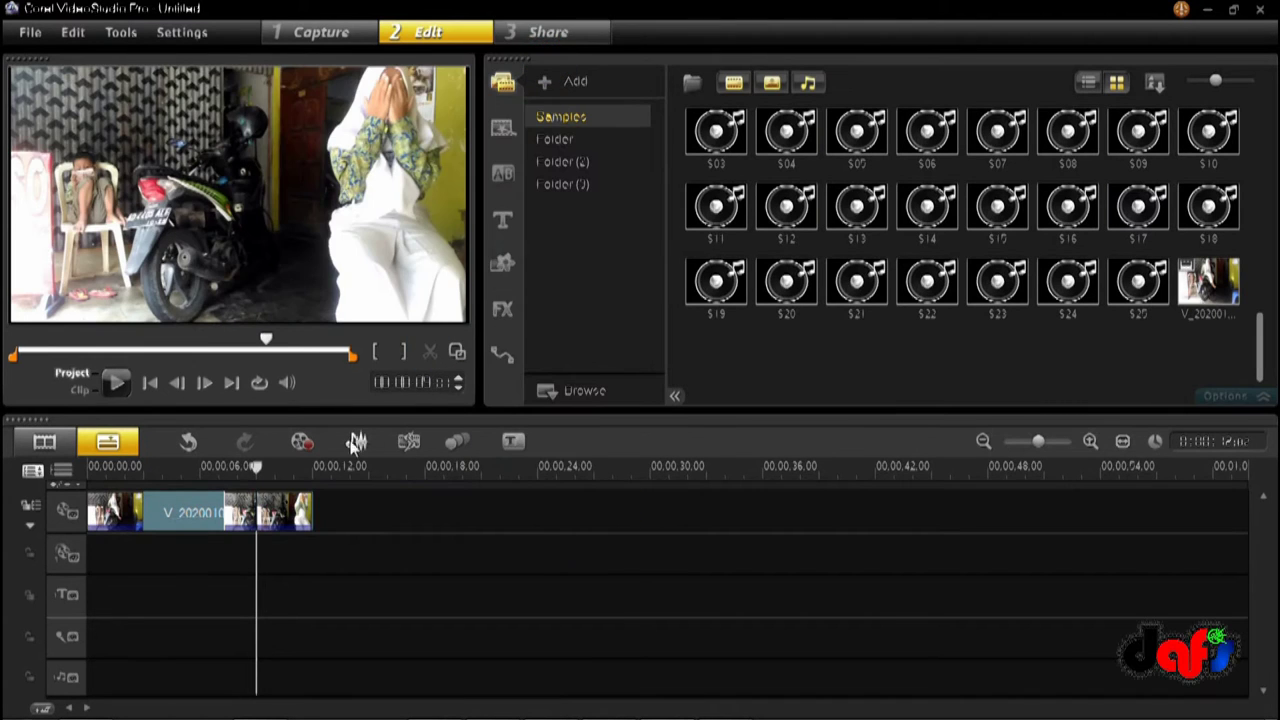
left_click(1090, 442)
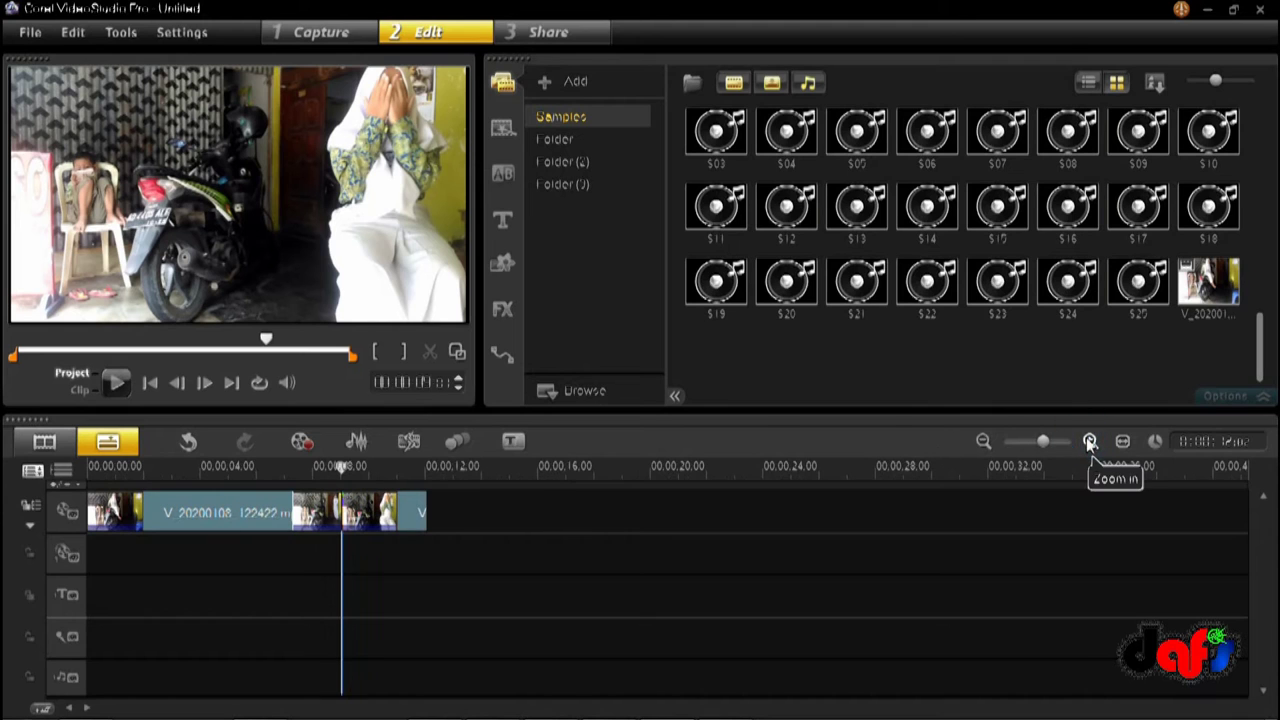
Step: Play the edited project from the start and review the last seconds where the girl leaves the frame
left_click_drag(342, 468, 82, 474)
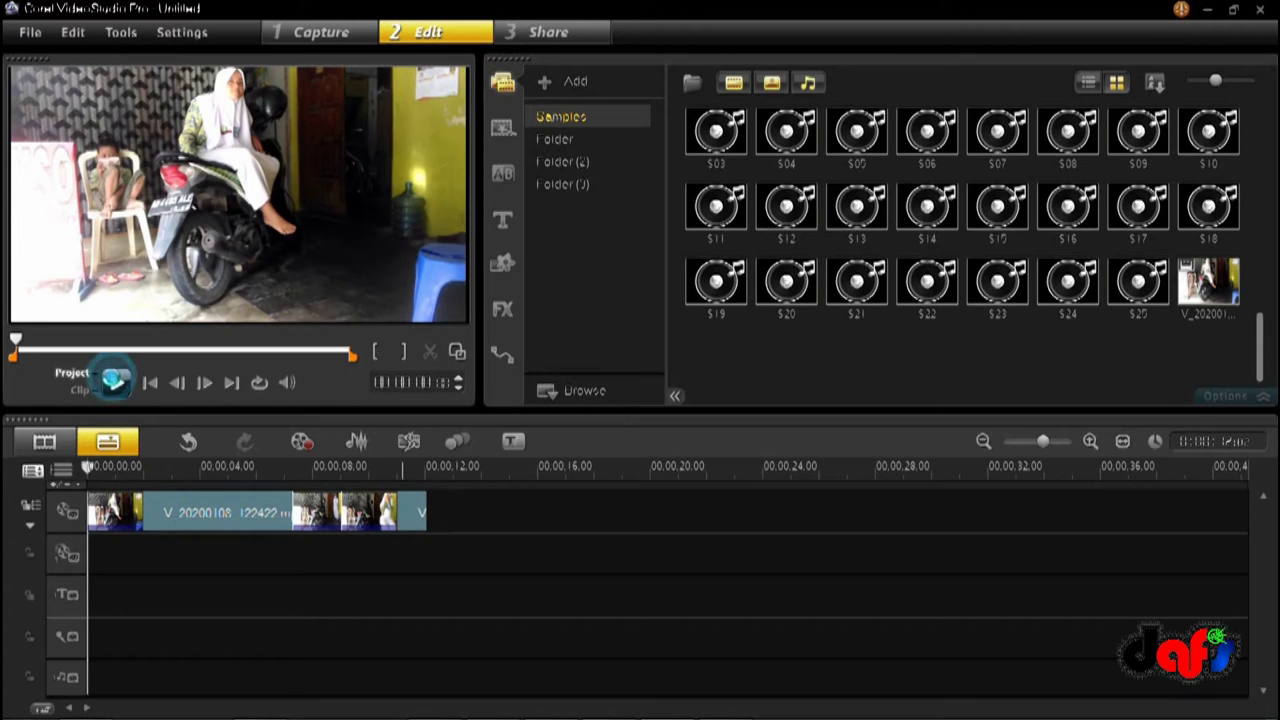
left_click(115, 381)
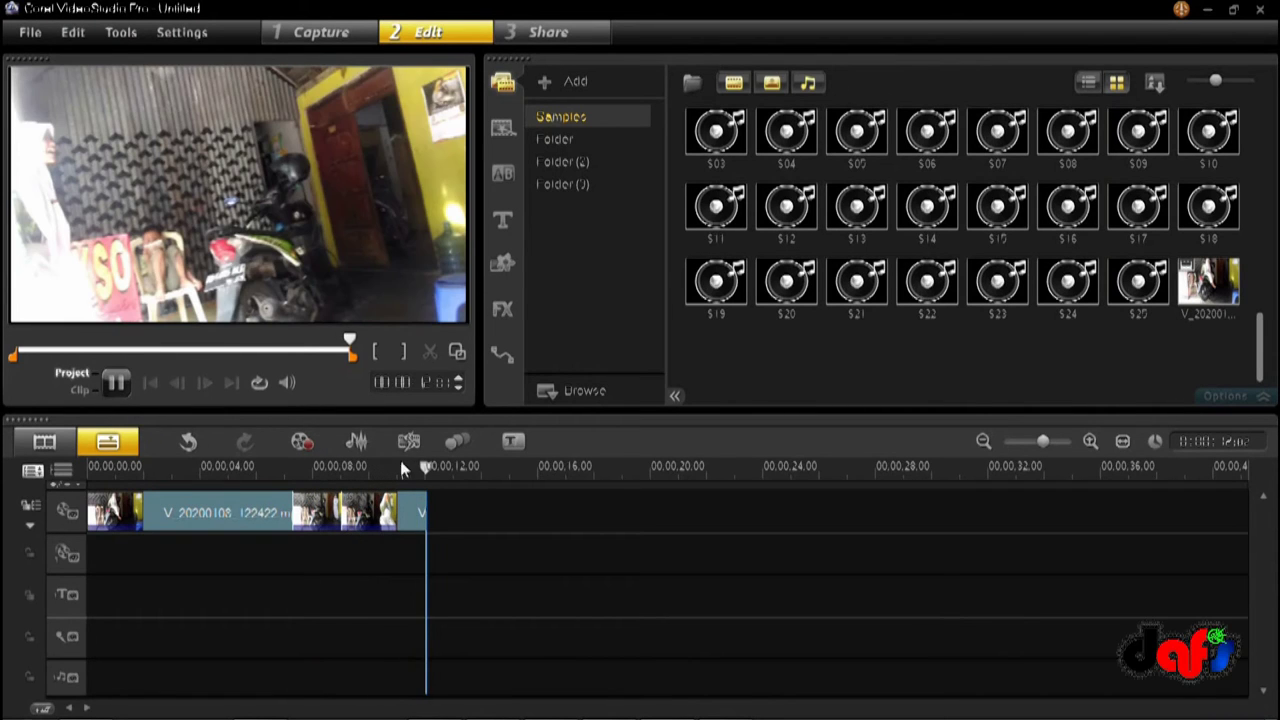
left_click_drag(428, 467, 348, 473)
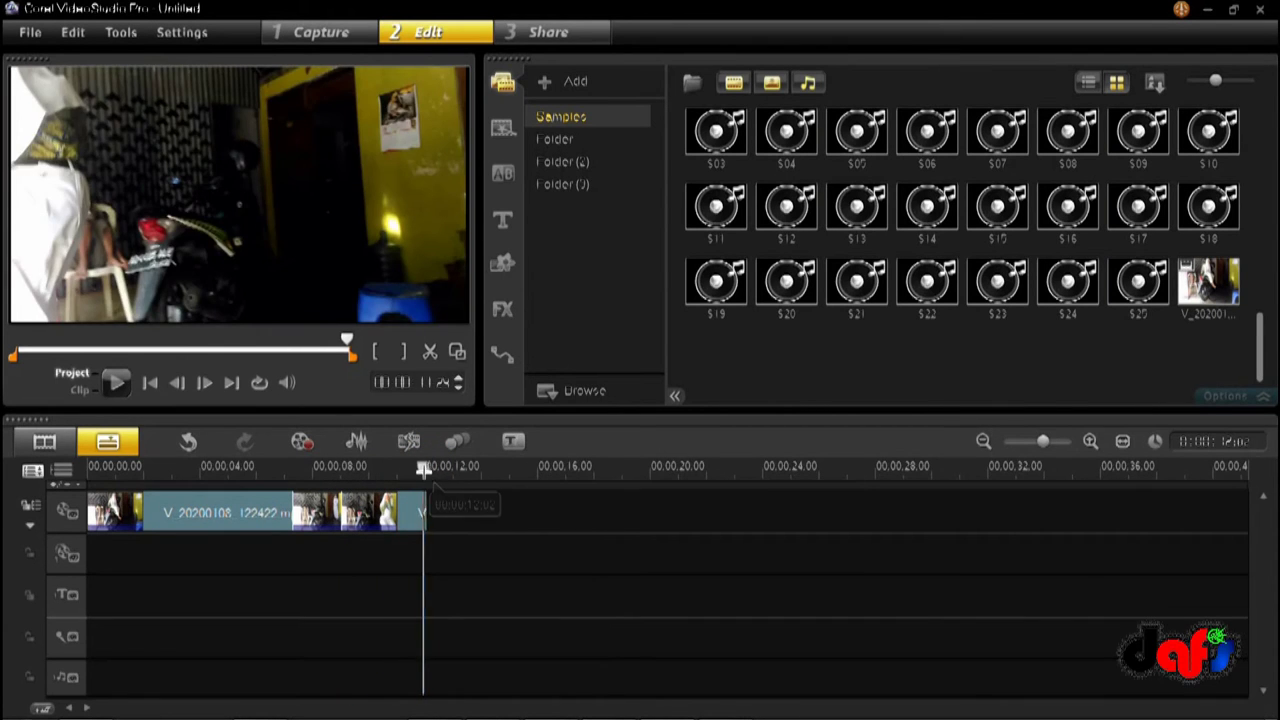
left_click_drag(424, 470, 411, 471)
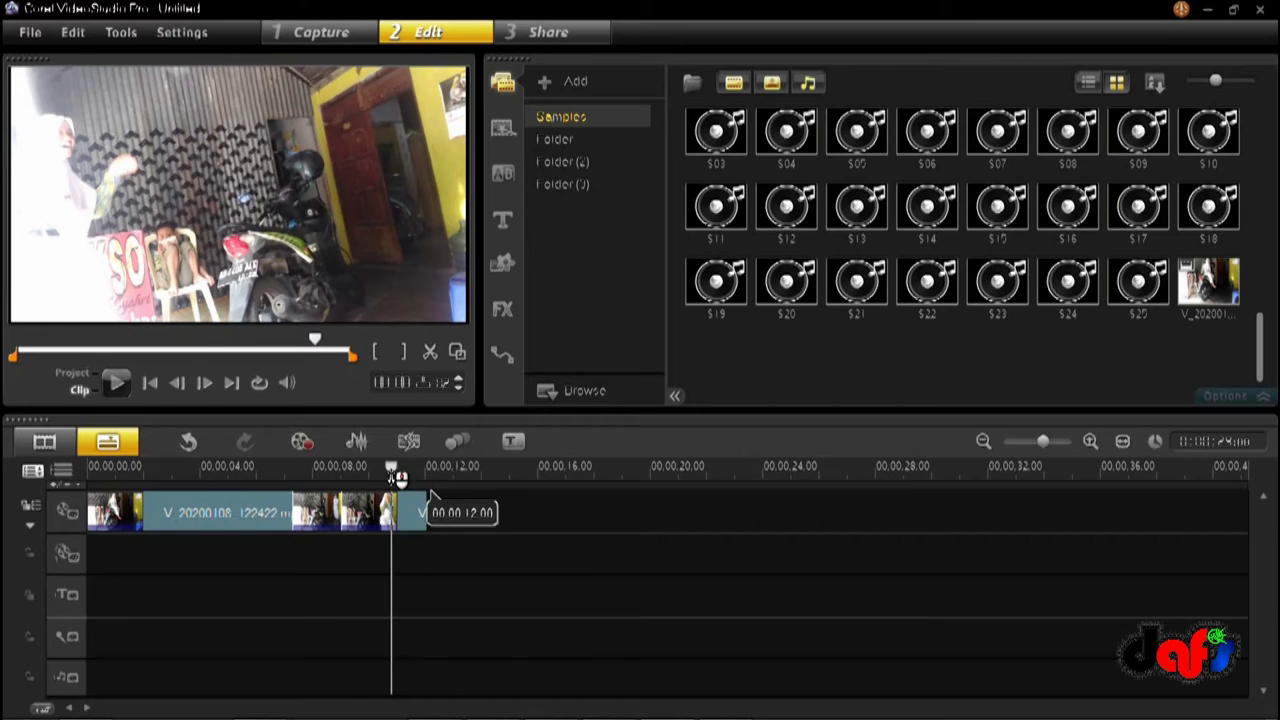
Step: Undo the last deletion and the cut at about 26 seconds in the last clip
key("ctrl+z")
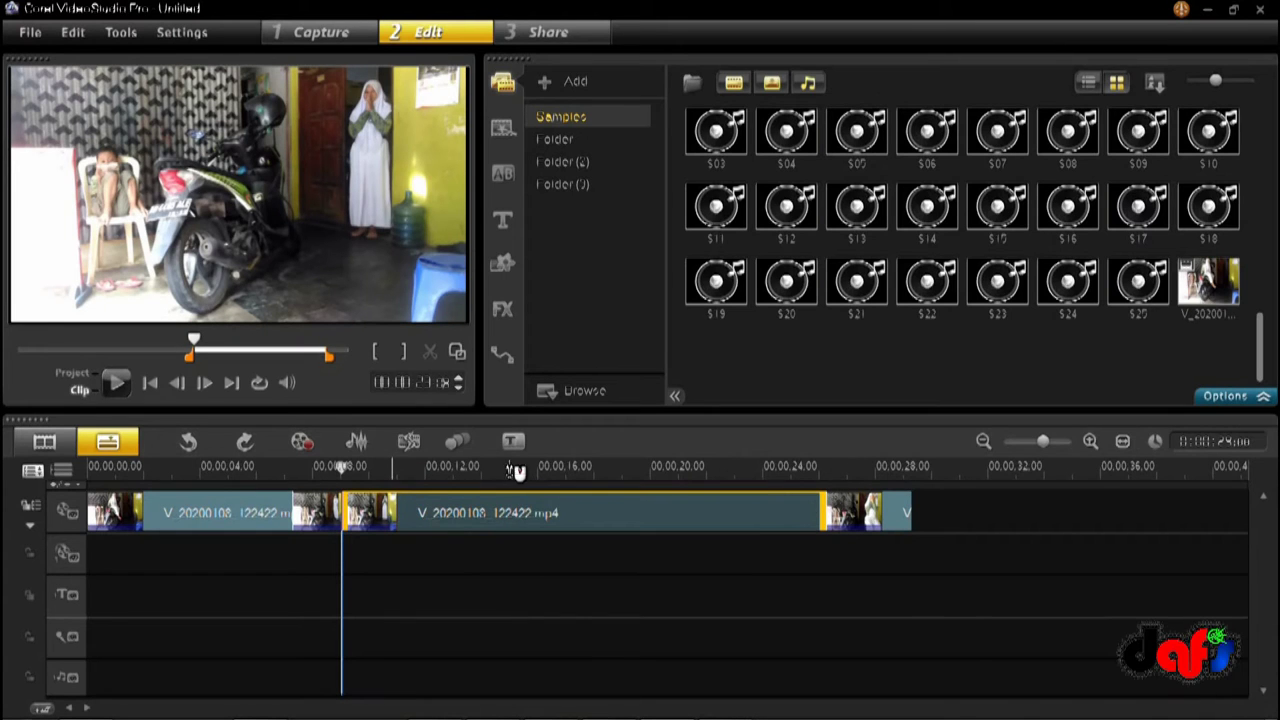
left_click_drag(346, 465, 870, 462)
left_click(805, 508)
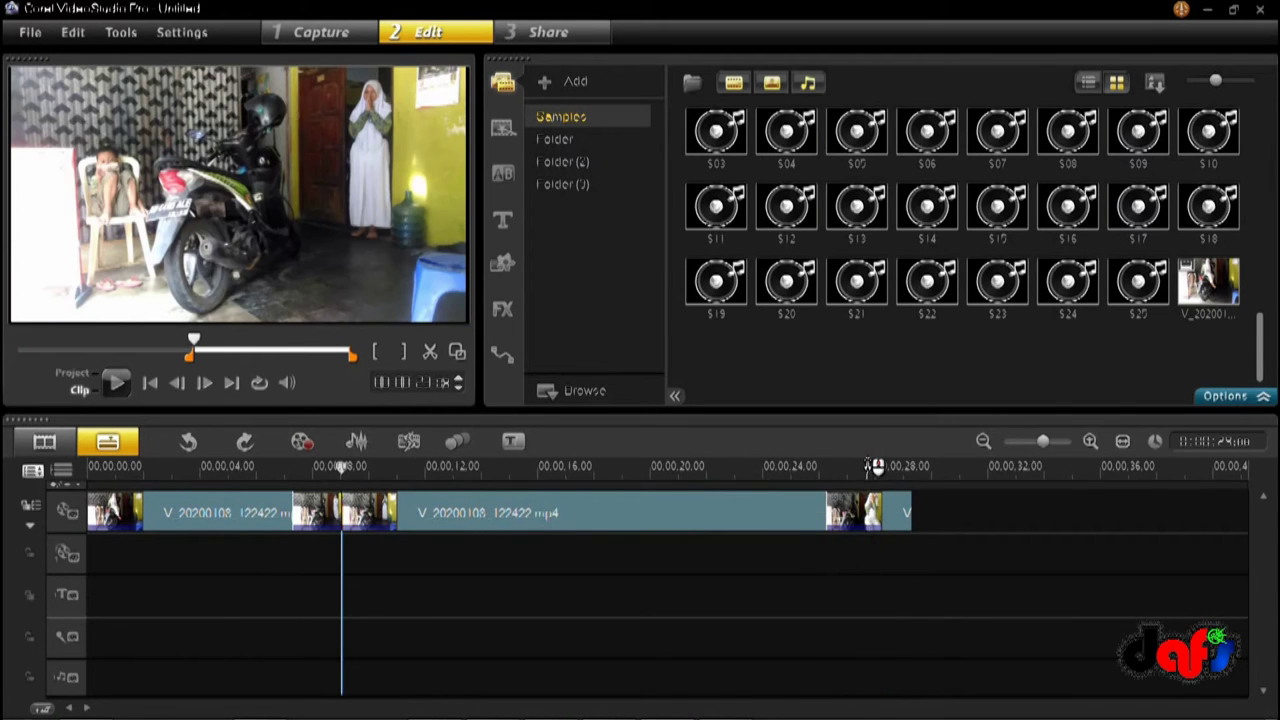
left_click_drag(345, 468, 427, 463)
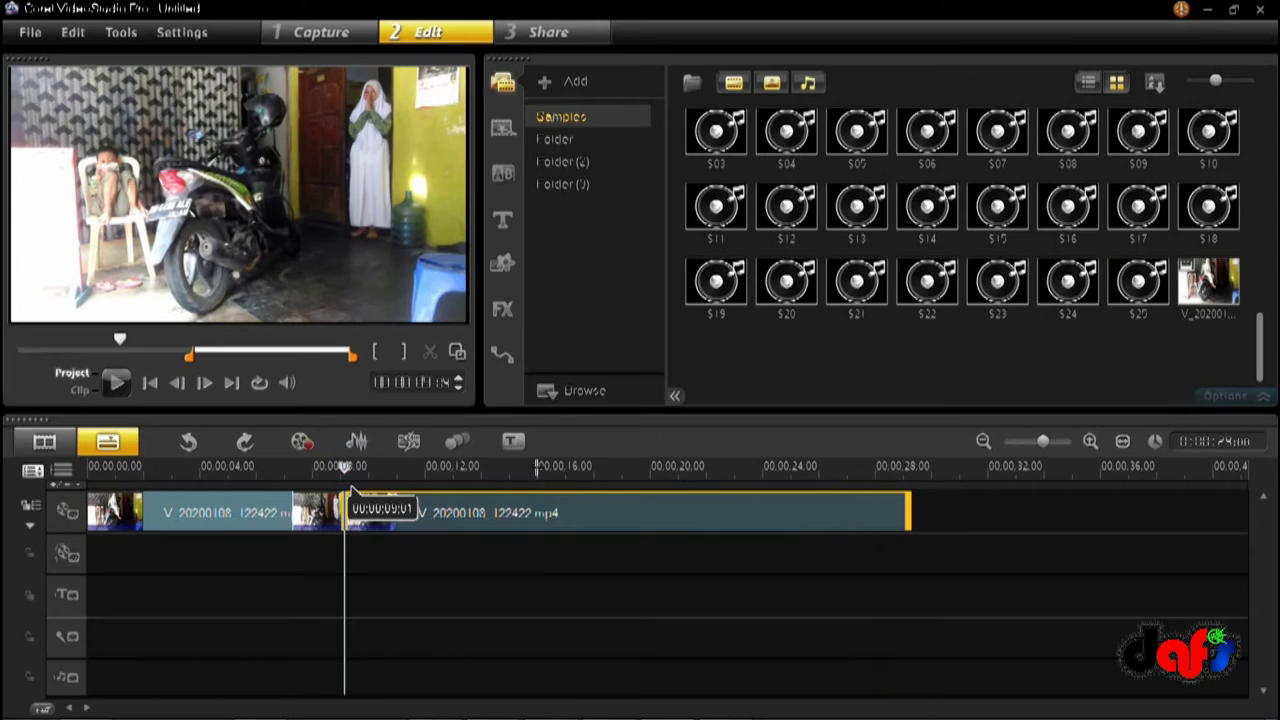
Step: Split the last clip just after 26 seconds, where the seated girl's hands fully cover her face, and delete the piece before the cut
left_click_drag(537, 467, 895, 463)
left_click_drag(780, 463, 570, 464)
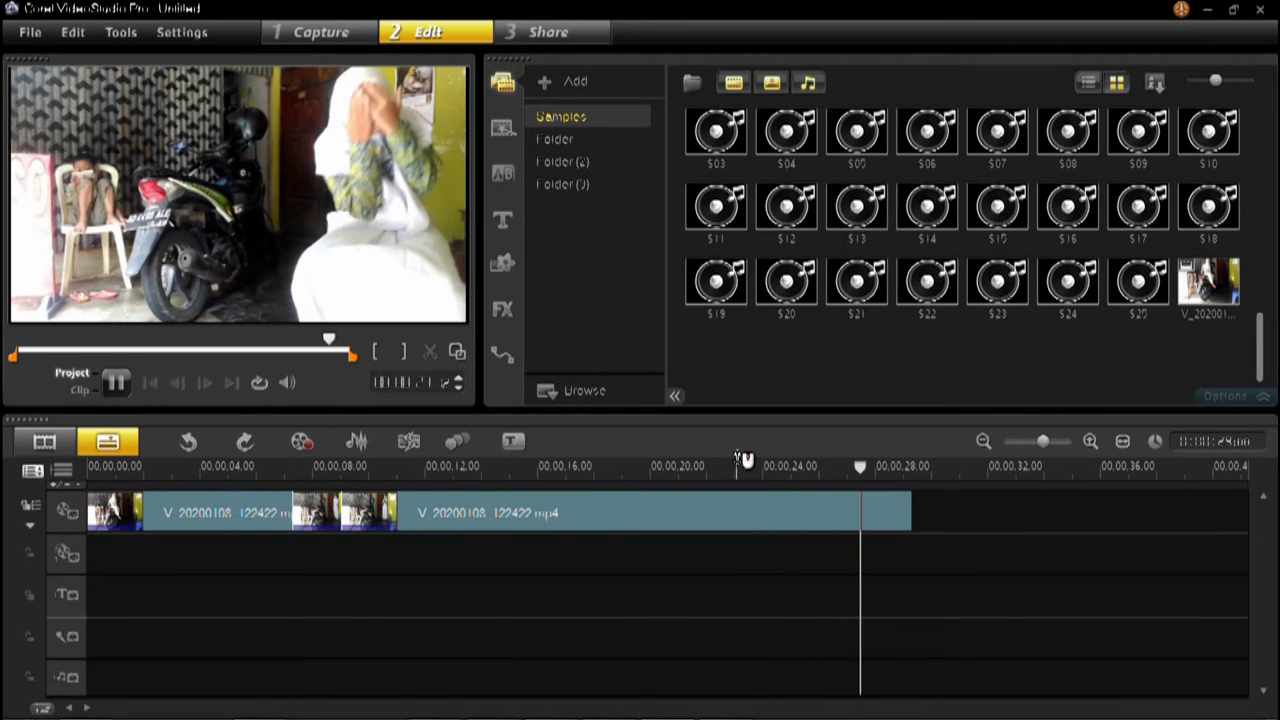
left_click(867, 469)
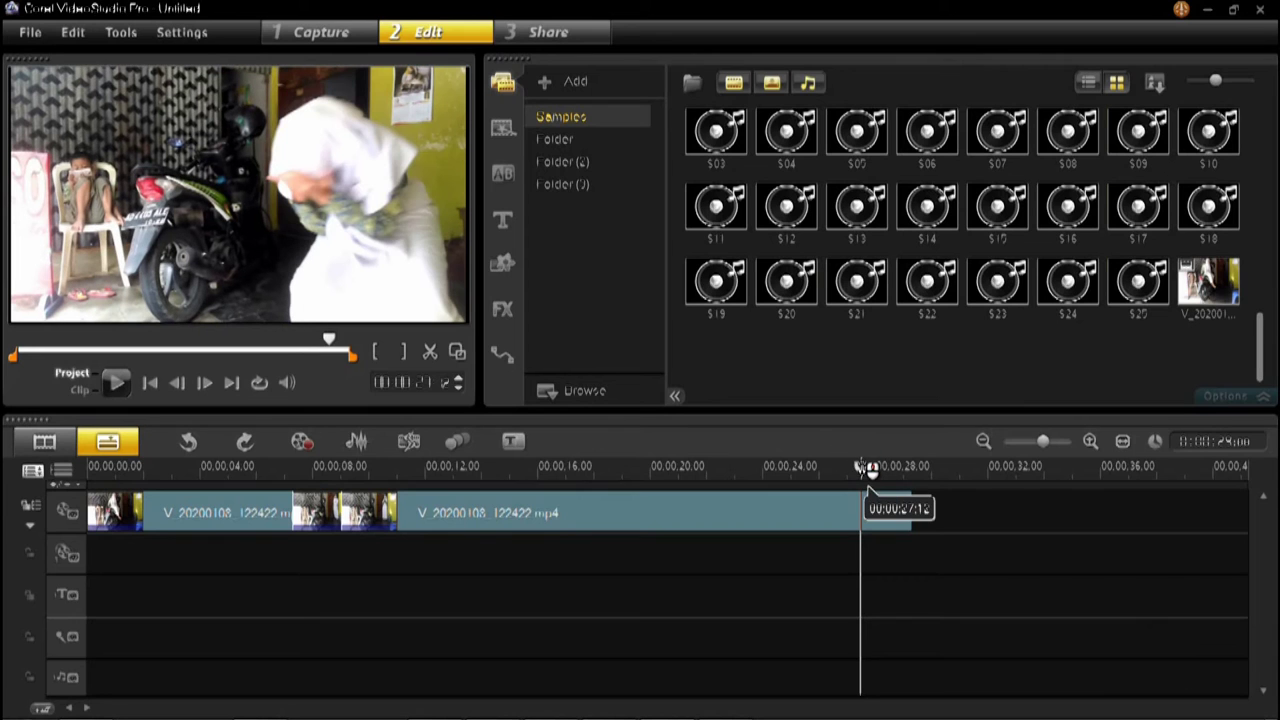
left_click_drag(855, 467, 847, 467)
key("Left")
key("Left")
key("Left")
key("Left")
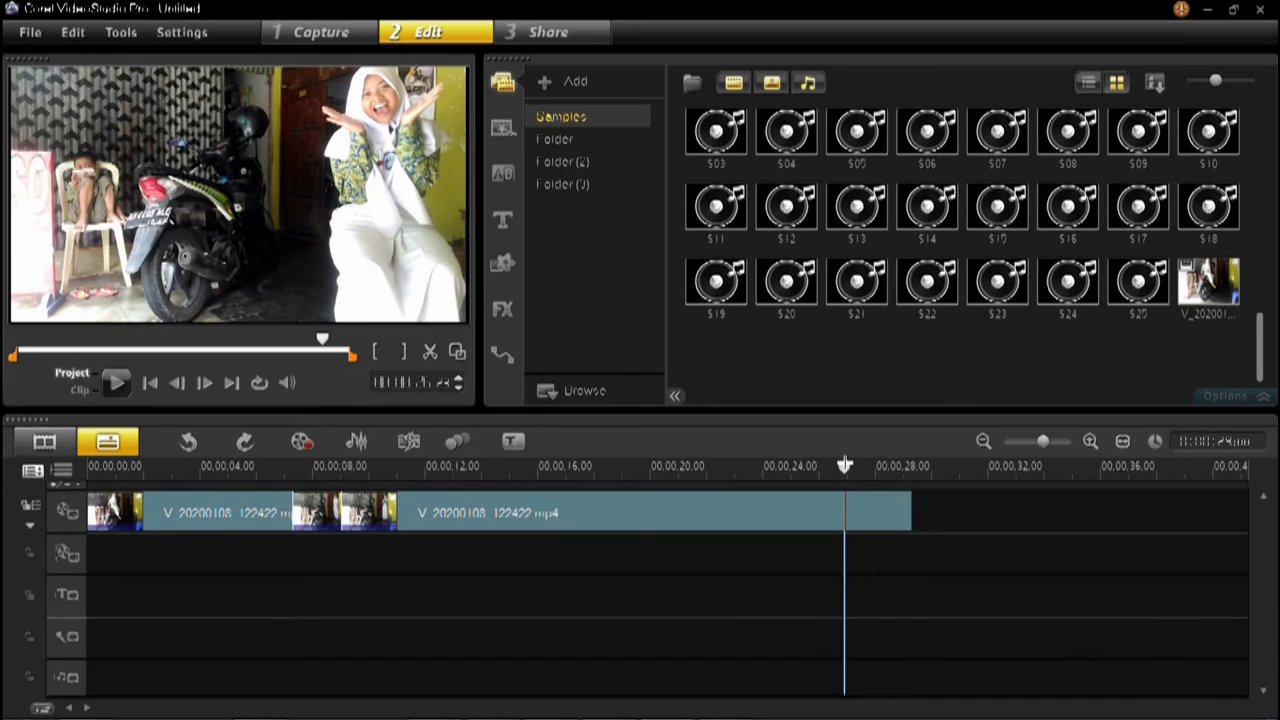
key("Left")
key("Left")
key("Left")
key("Left")
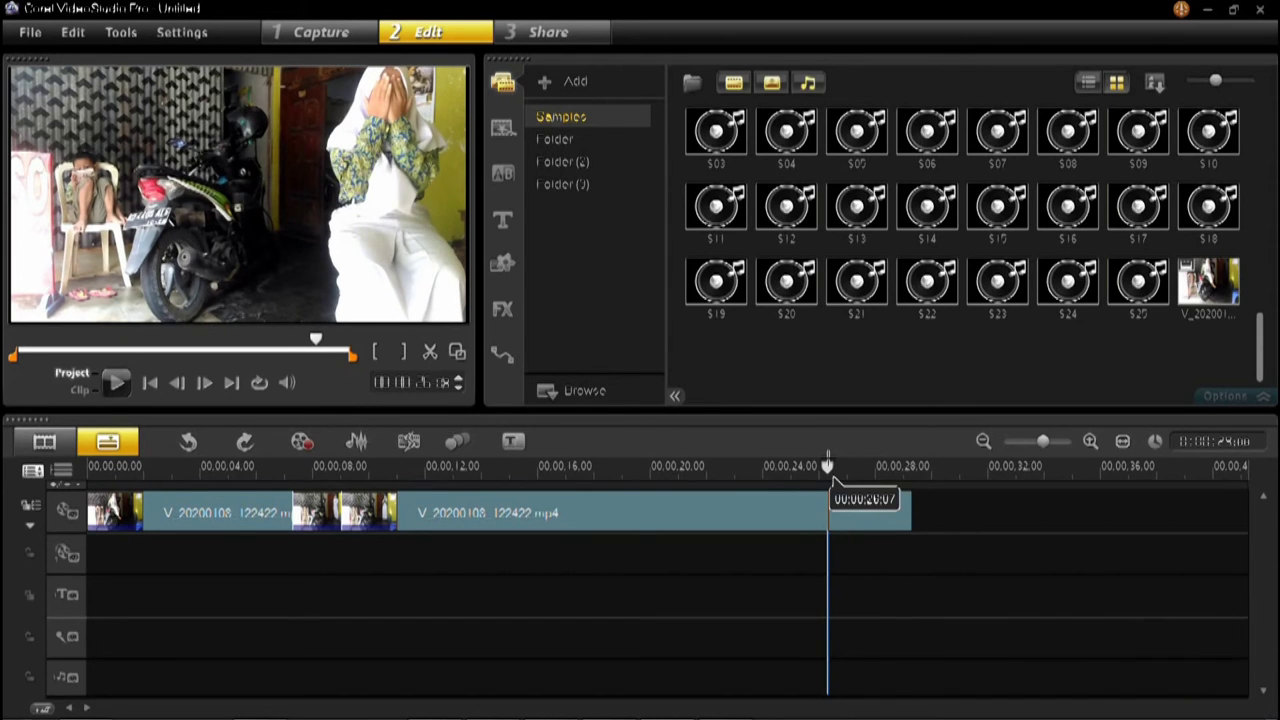
key("Right")
key("Right")
key("Right")
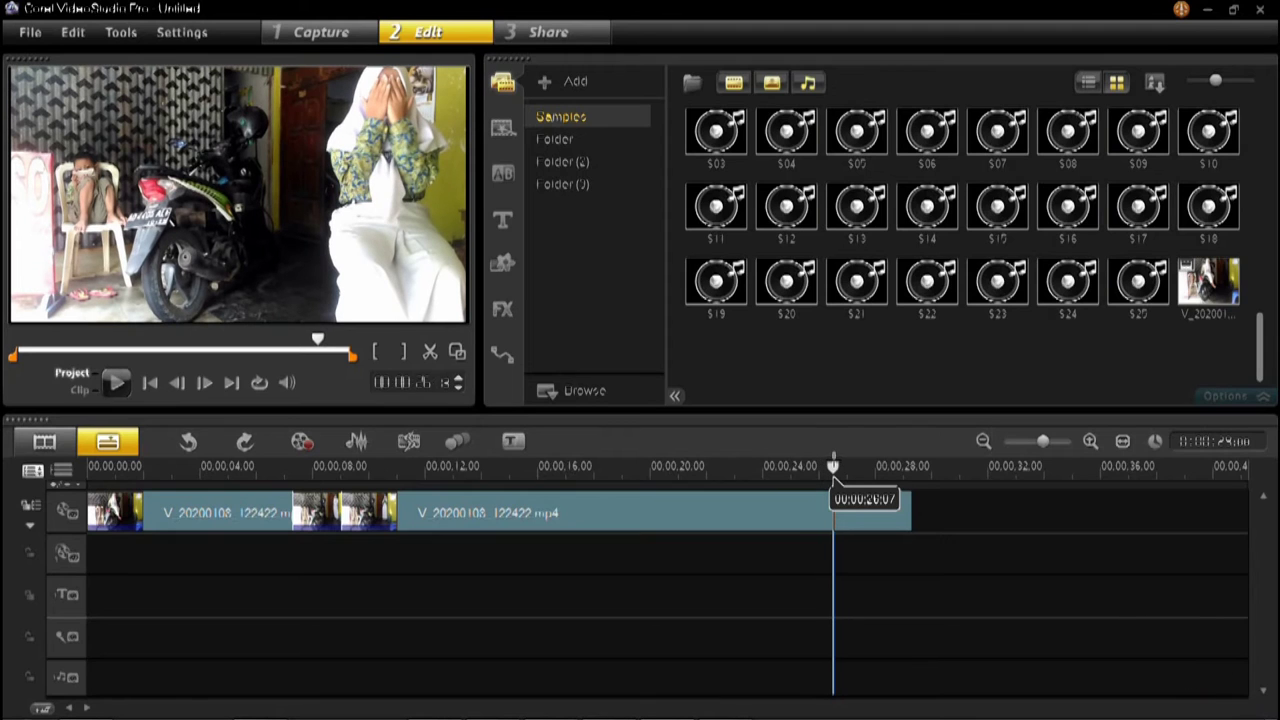
left_click(431, 351)
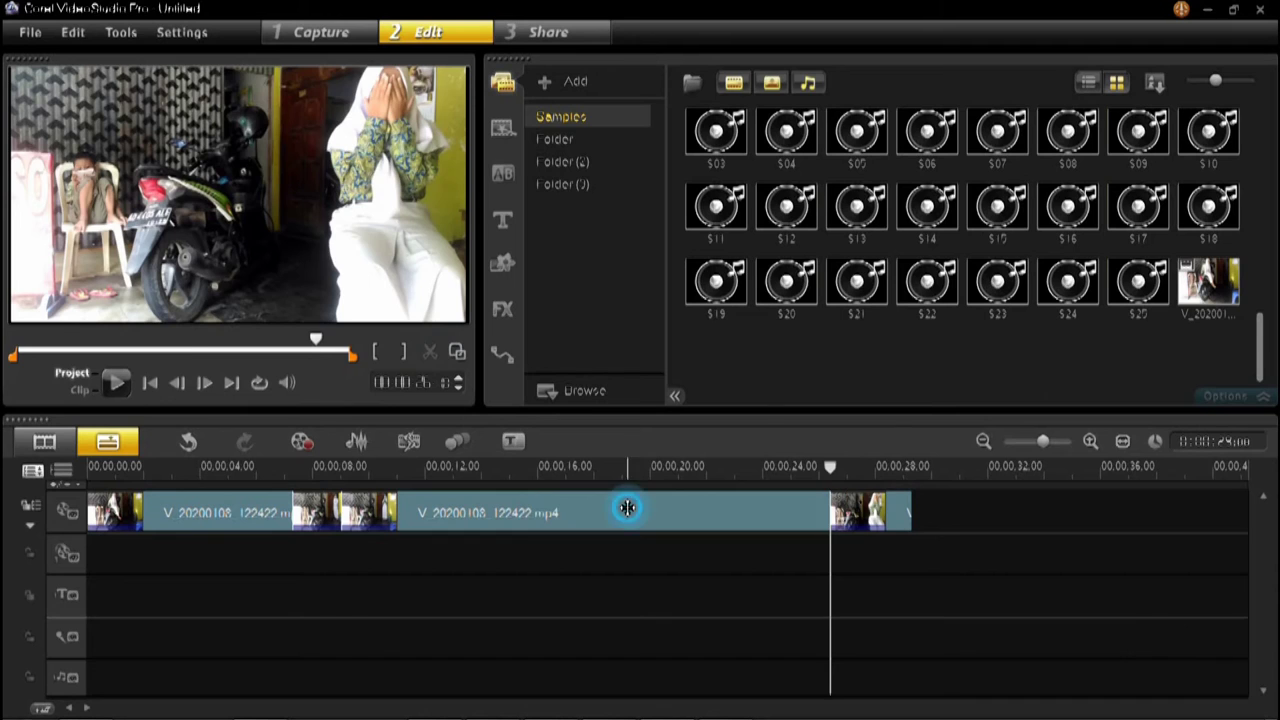
left_click(627, 507)
key("Delete")
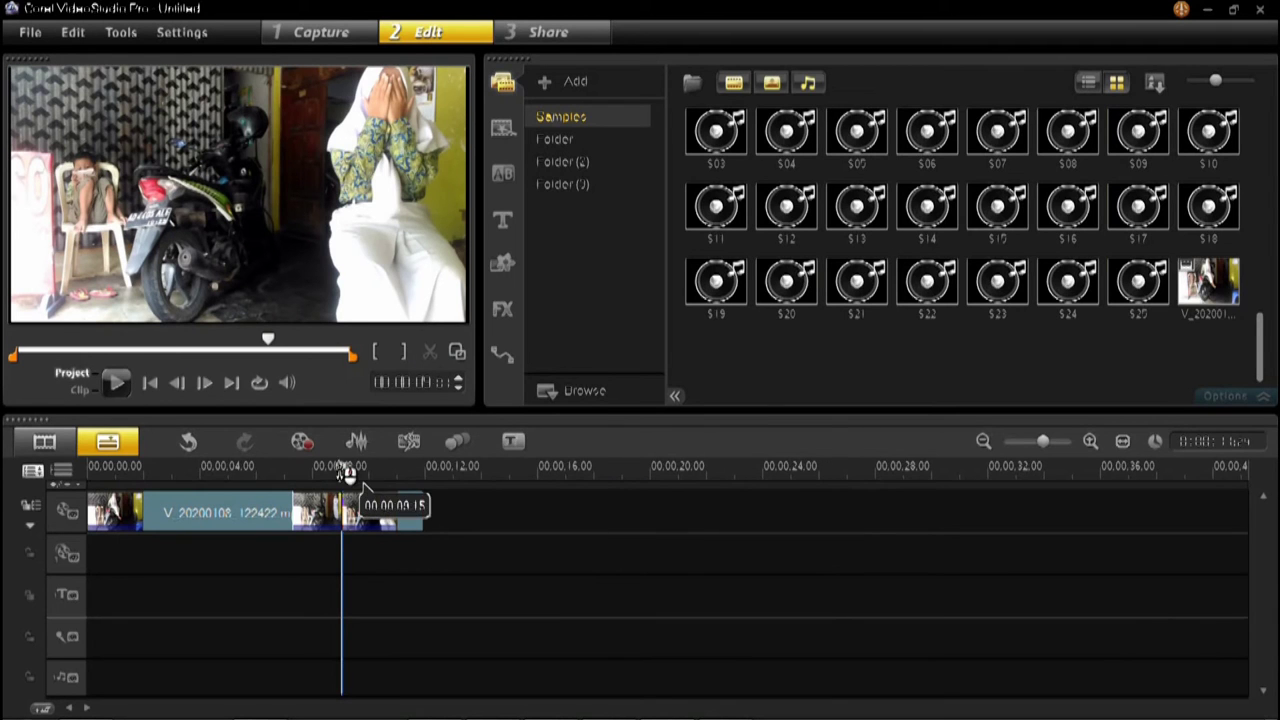
Step: Play the whole edited project from the start to check the jumps between the girl's positions
left_click(1030, 441)
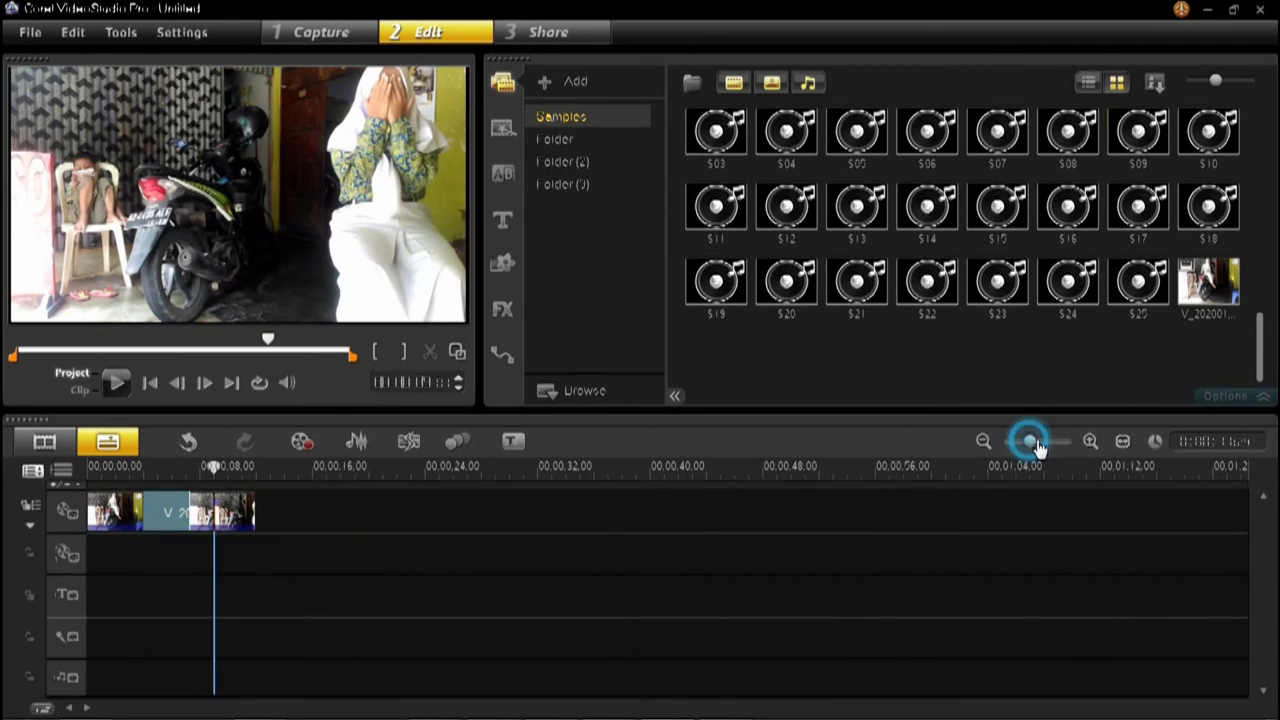
left_click_drag(1037, 447, 1049, 440)
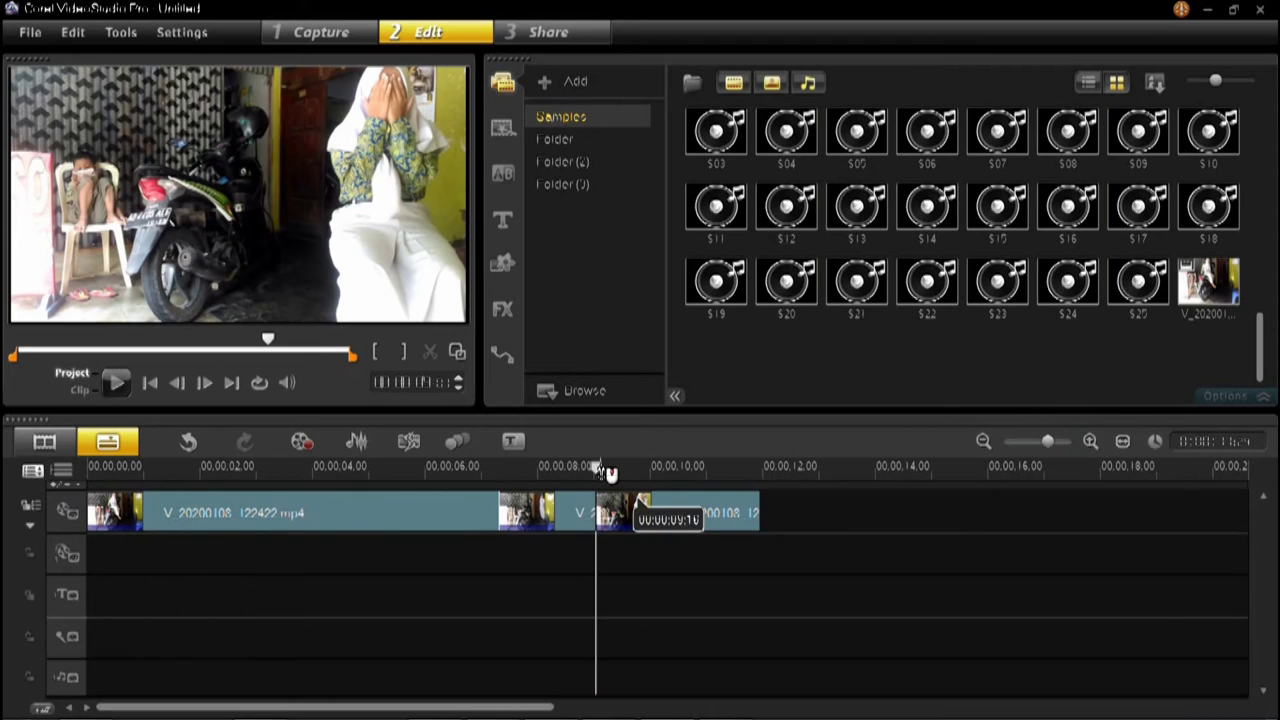
left_click_drag(610, 472, 88, 470)
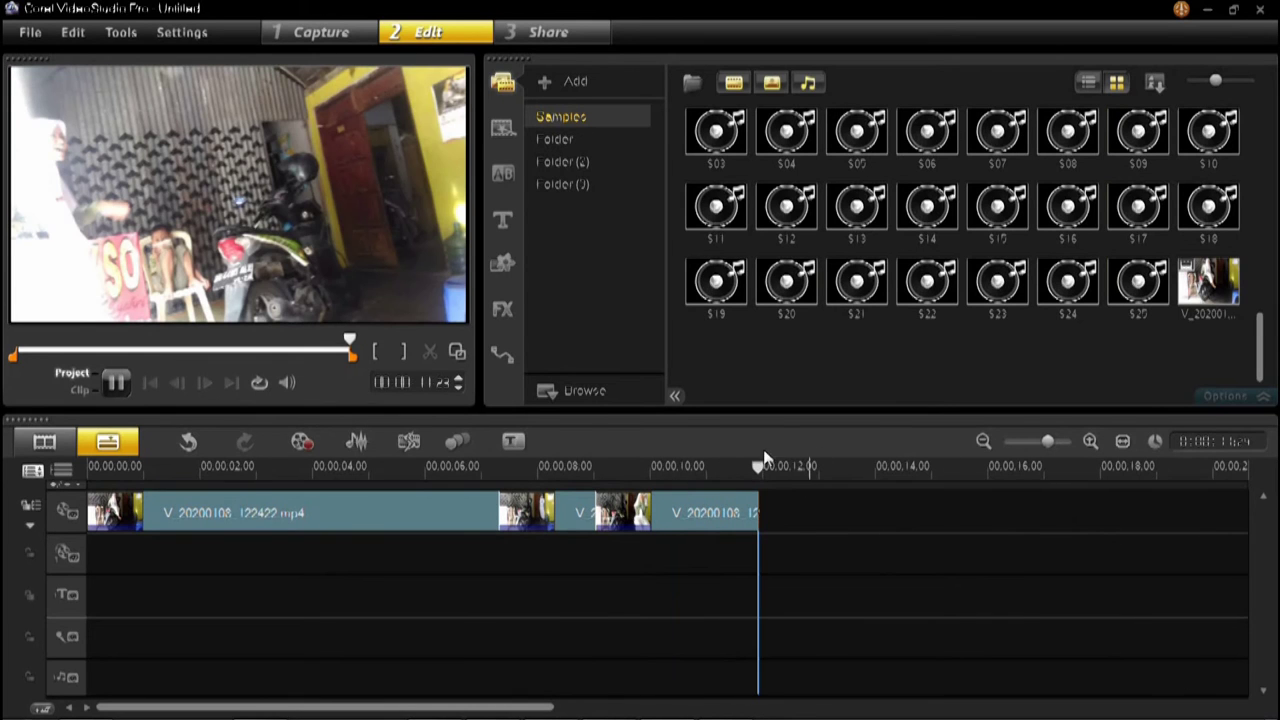
Step: Split the last clip at about 10.5 seconds, where the girl passes the camera, and slow the piece after the cut to 64% speed
mouse_move(758, 466)
left_mouse_down()
mouse_move(152, 470)
mouse_move(500, 466)
mouse_move(510, 483)
mouse_move(612, 485)
mouse_move(664, 460)
mouse_move(705, 460)
mouse_move(644, 461)
mouse_move(671, 461)
left_mouse_up()
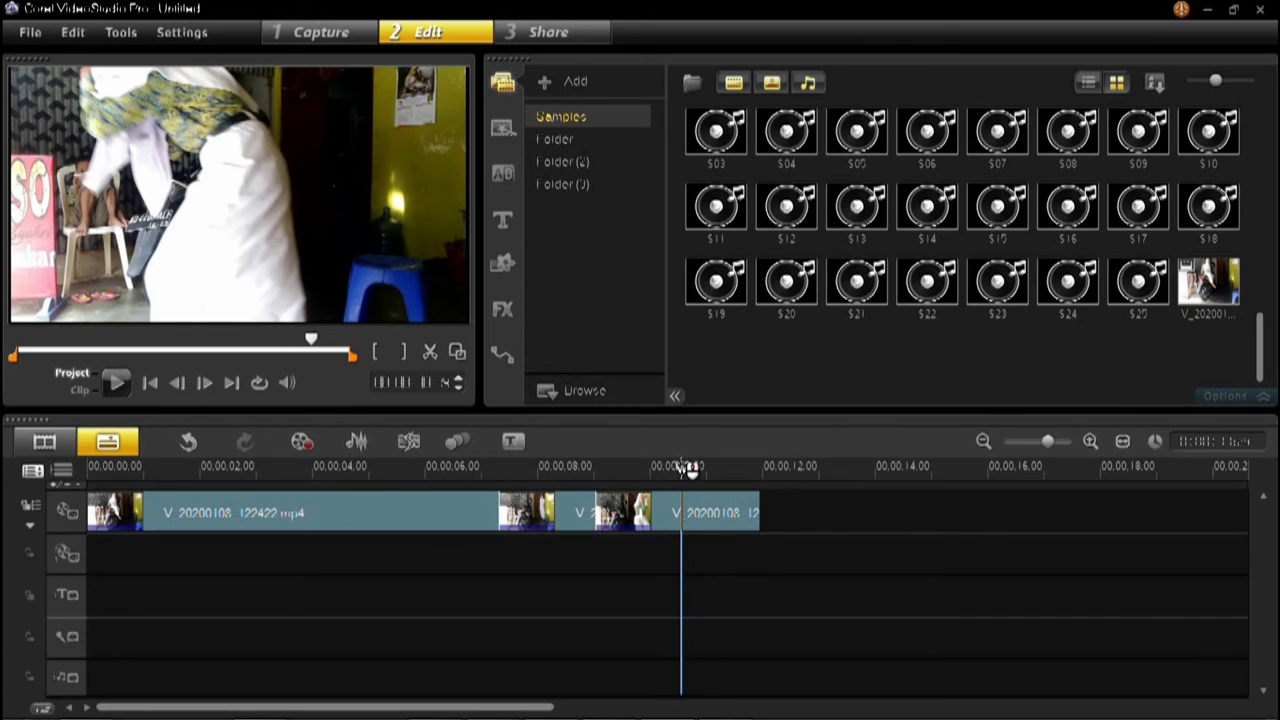
left_click(1225, 395)
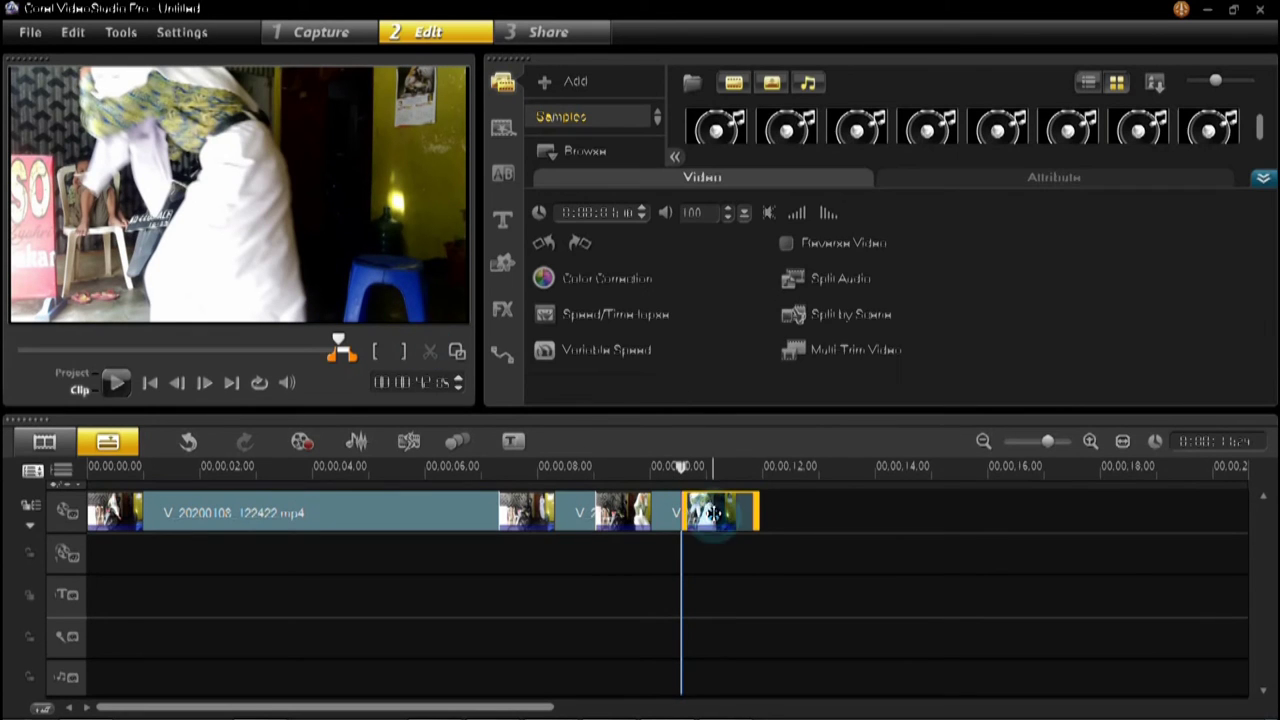
left_click(932, 177)
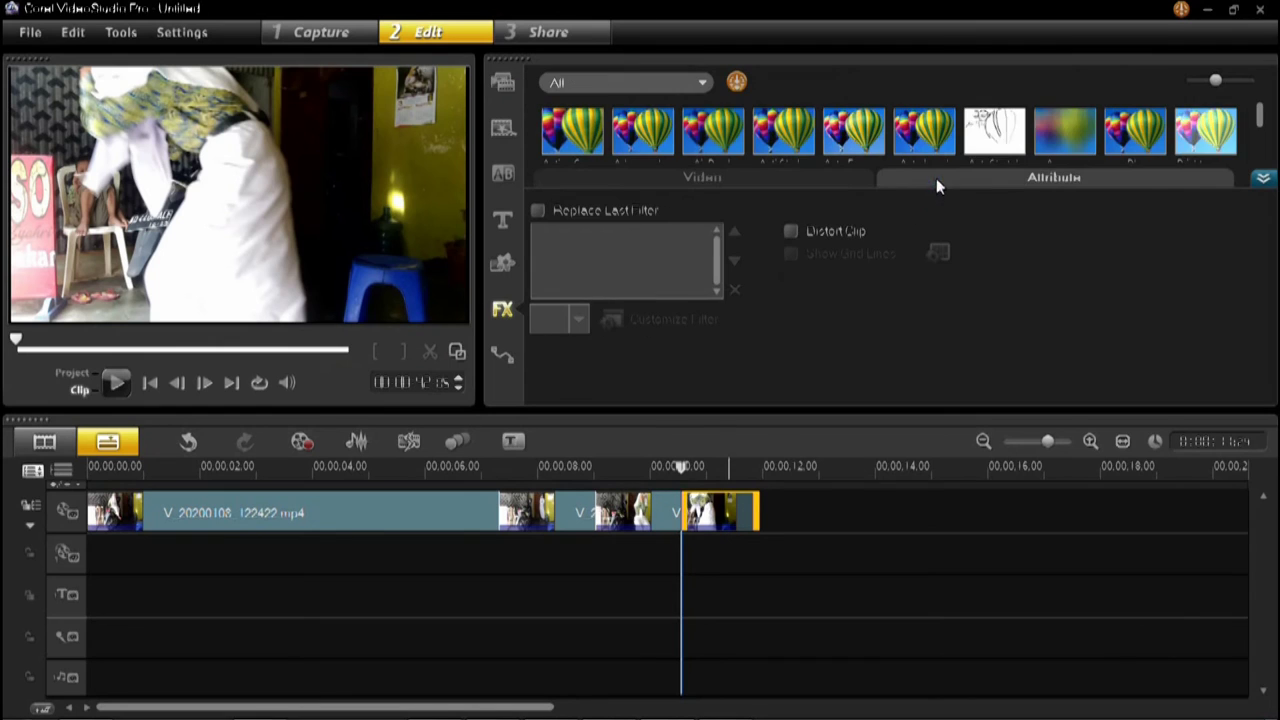
left_click(704, 180)
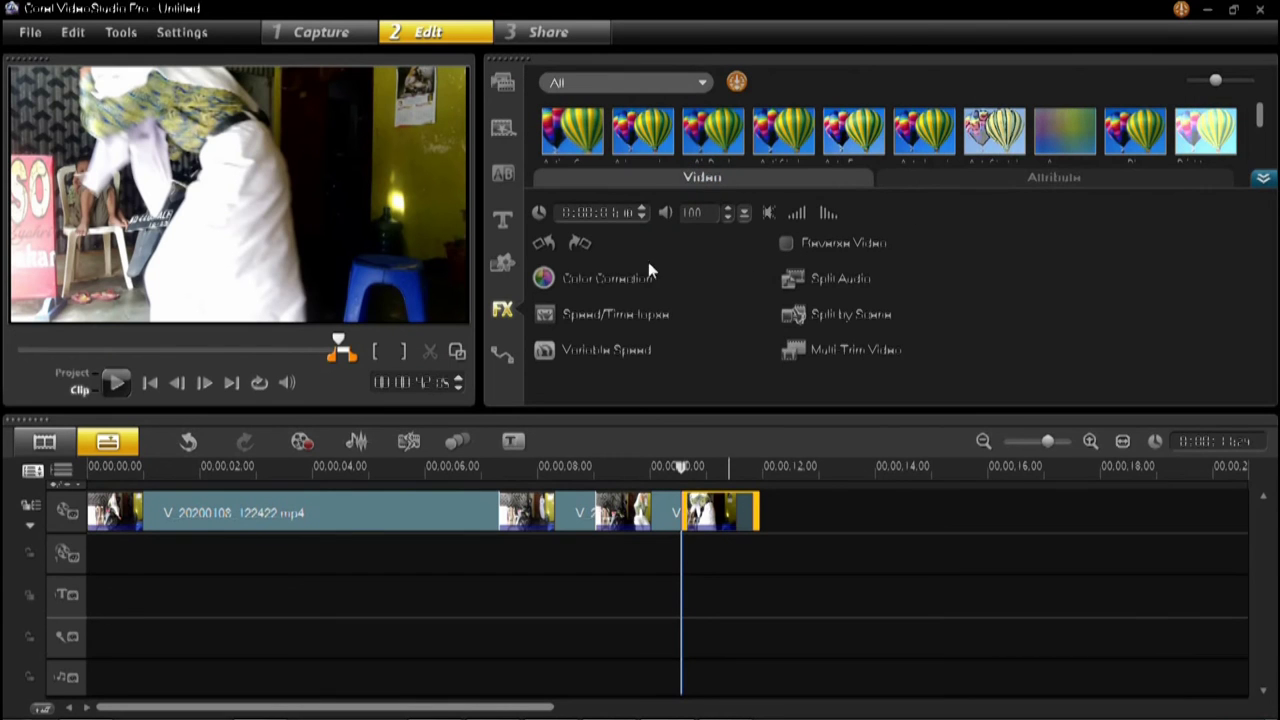
left_click(627, 312)
left_click_drag(553, 432, 524, 440)
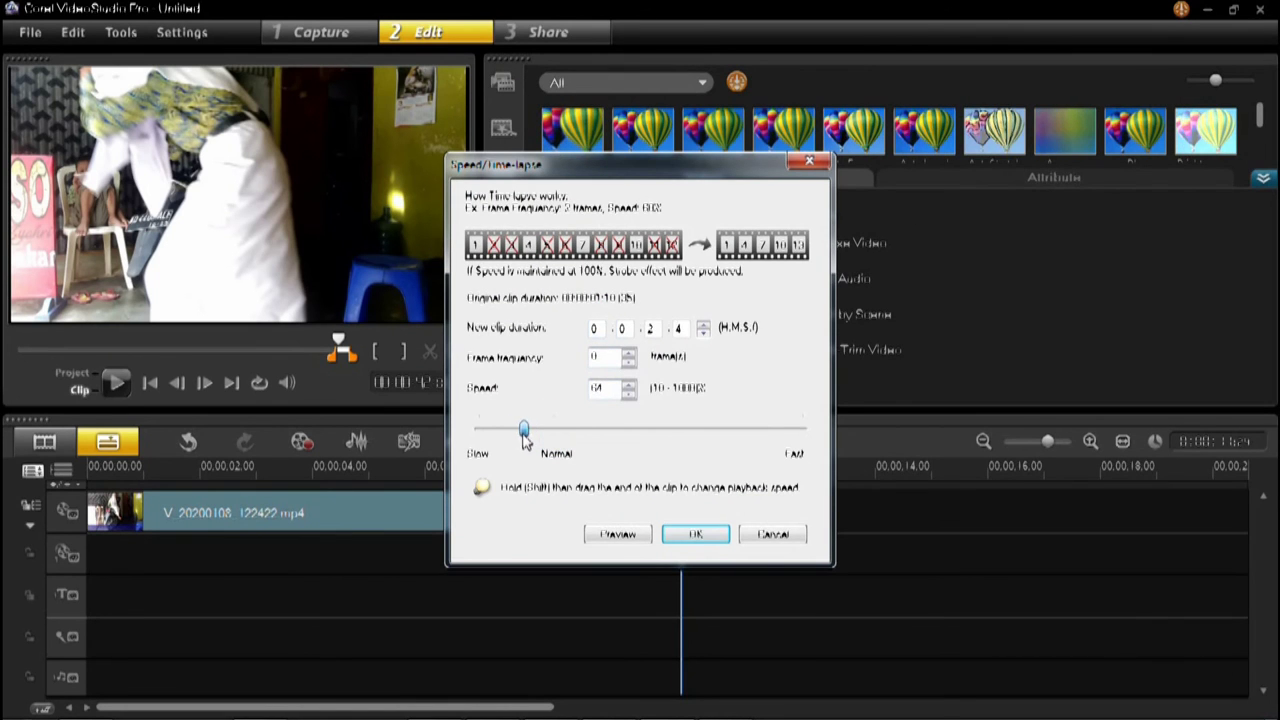
left_click(700, 535)
left_click(921, 527)
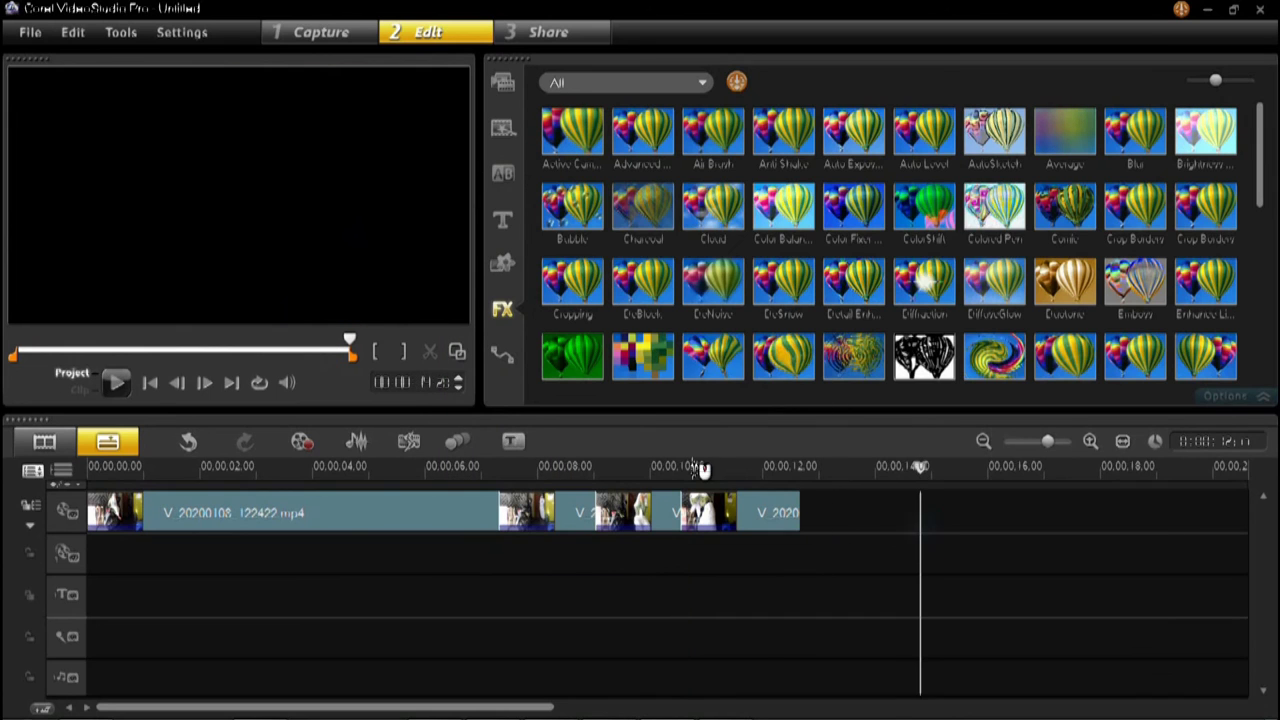
Step: Return to the start of the project and begin creating a video file with the Blu-ray (1920x1080) preset
left_click_drag(909, 466, 57, 478)
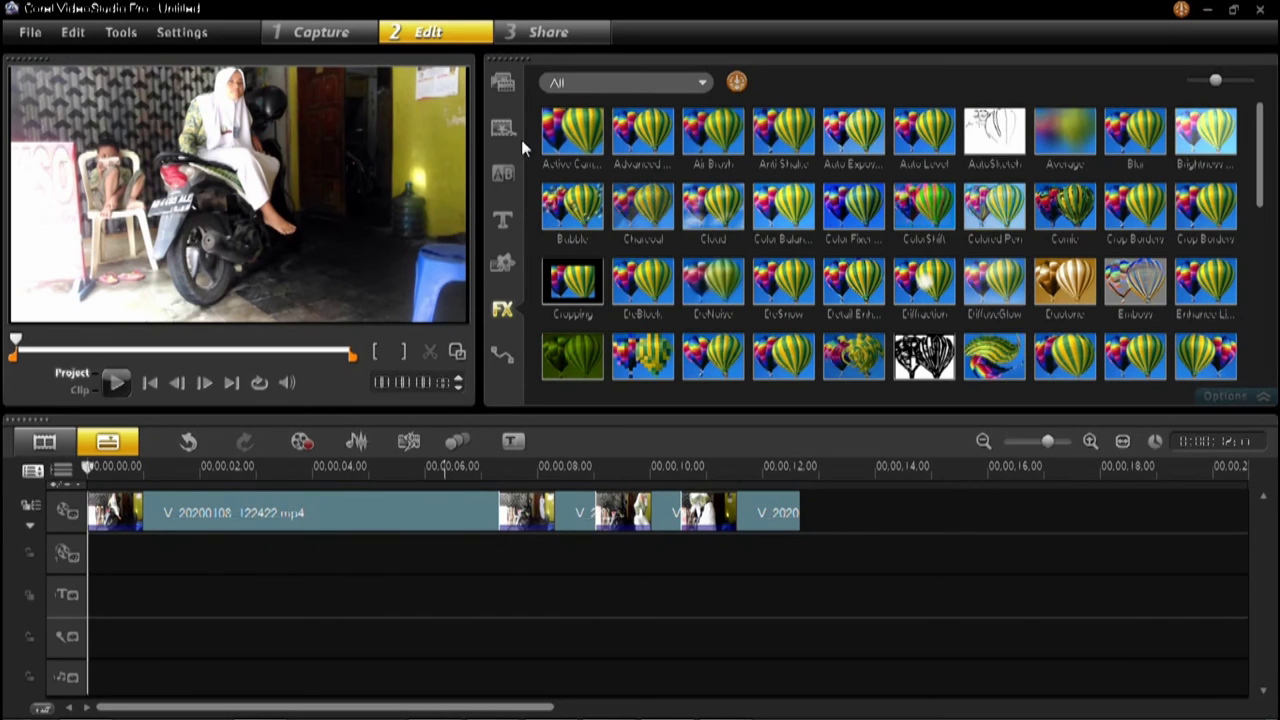
left_click(531, 33)
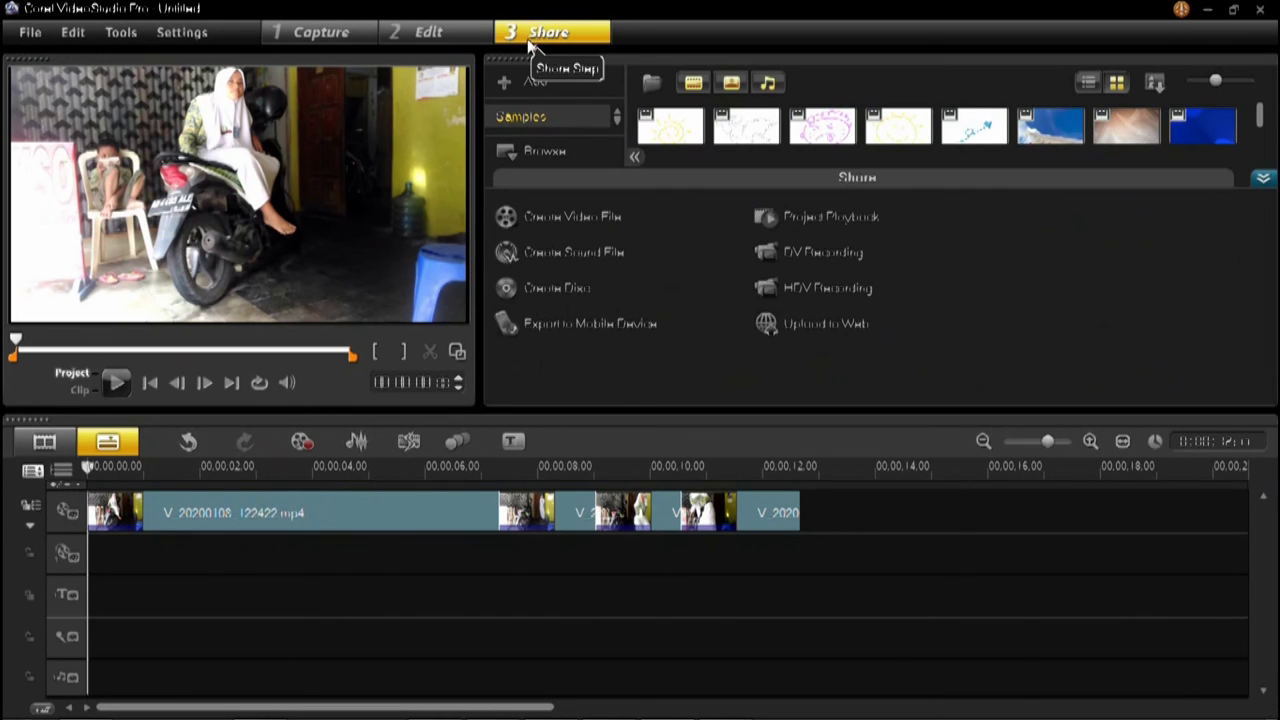
left_click(543, 216)
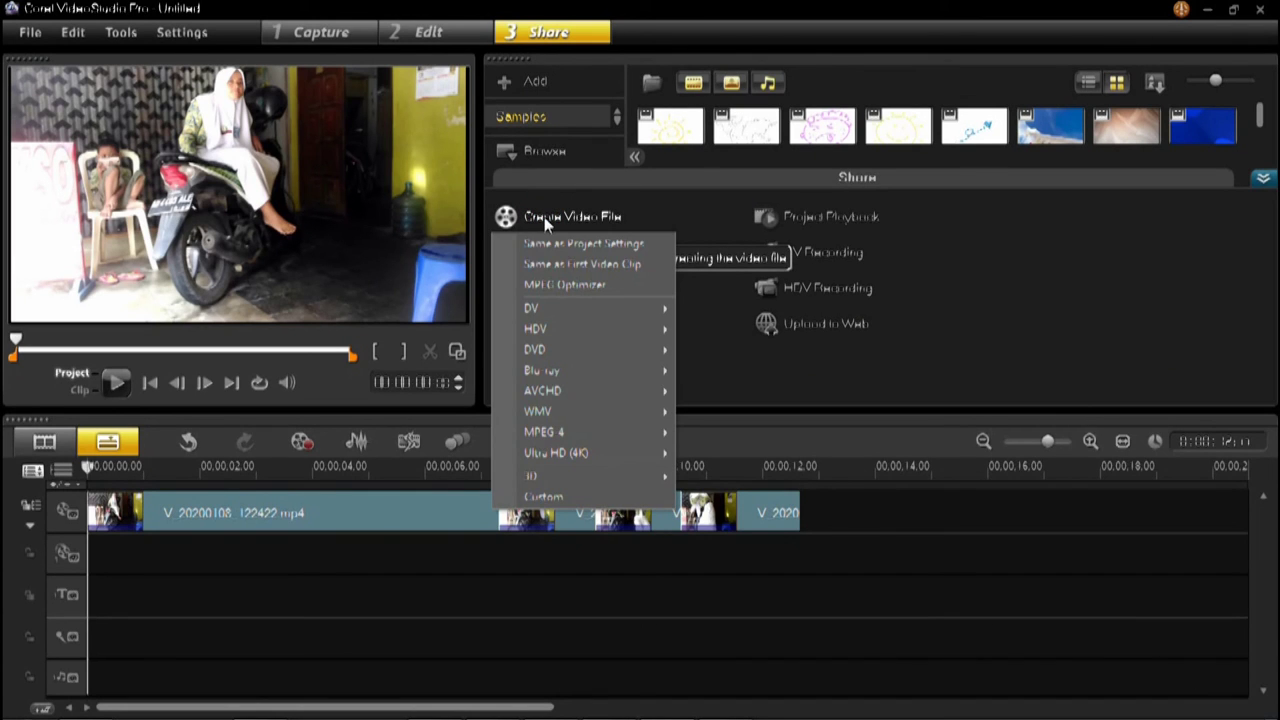
mouse_move(586, 371)
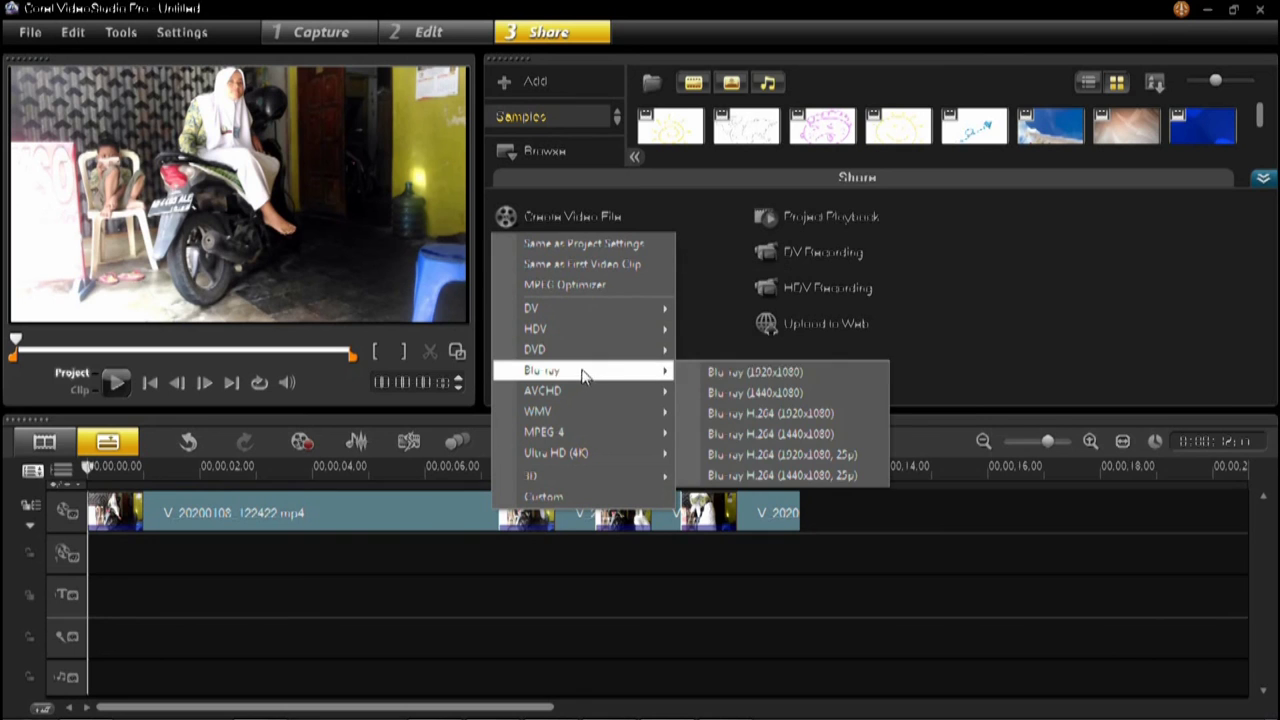
left_click(722, 374)
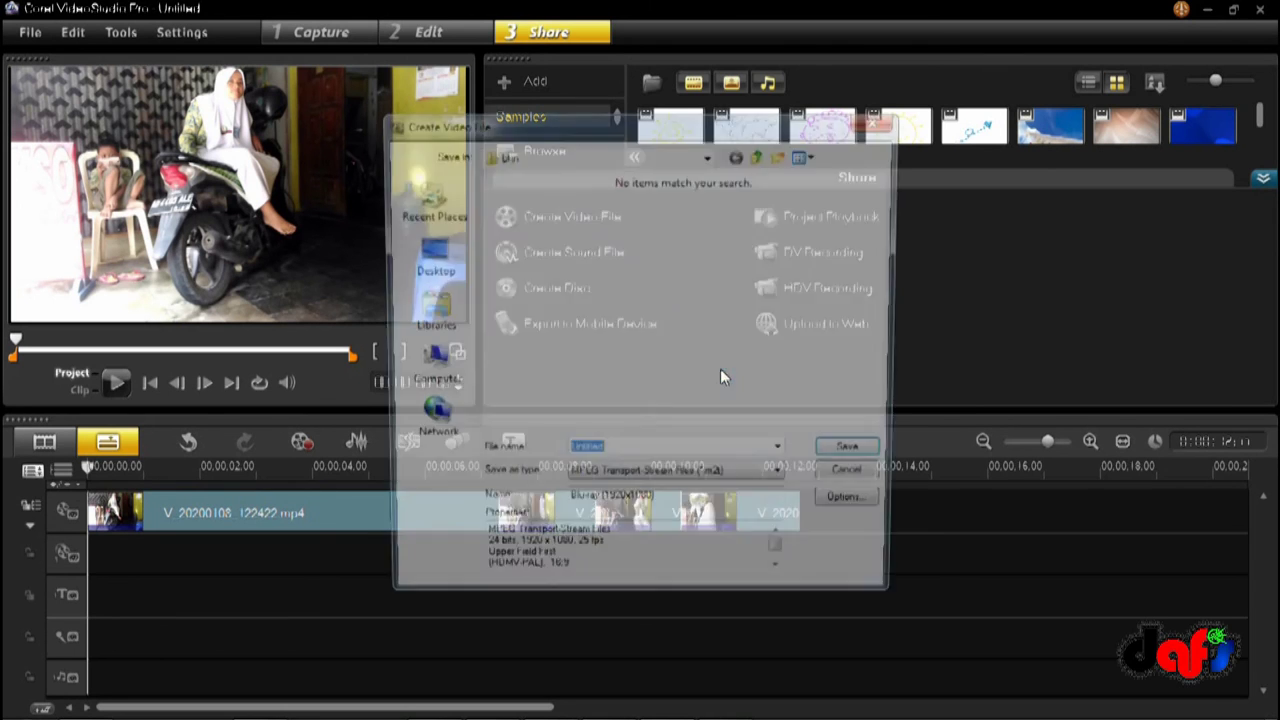
Step: Save the video to the Desktop as "angel" in MPEG Transport Stream format and start rendering
left_click(709, 155)
left_click(634, 190)
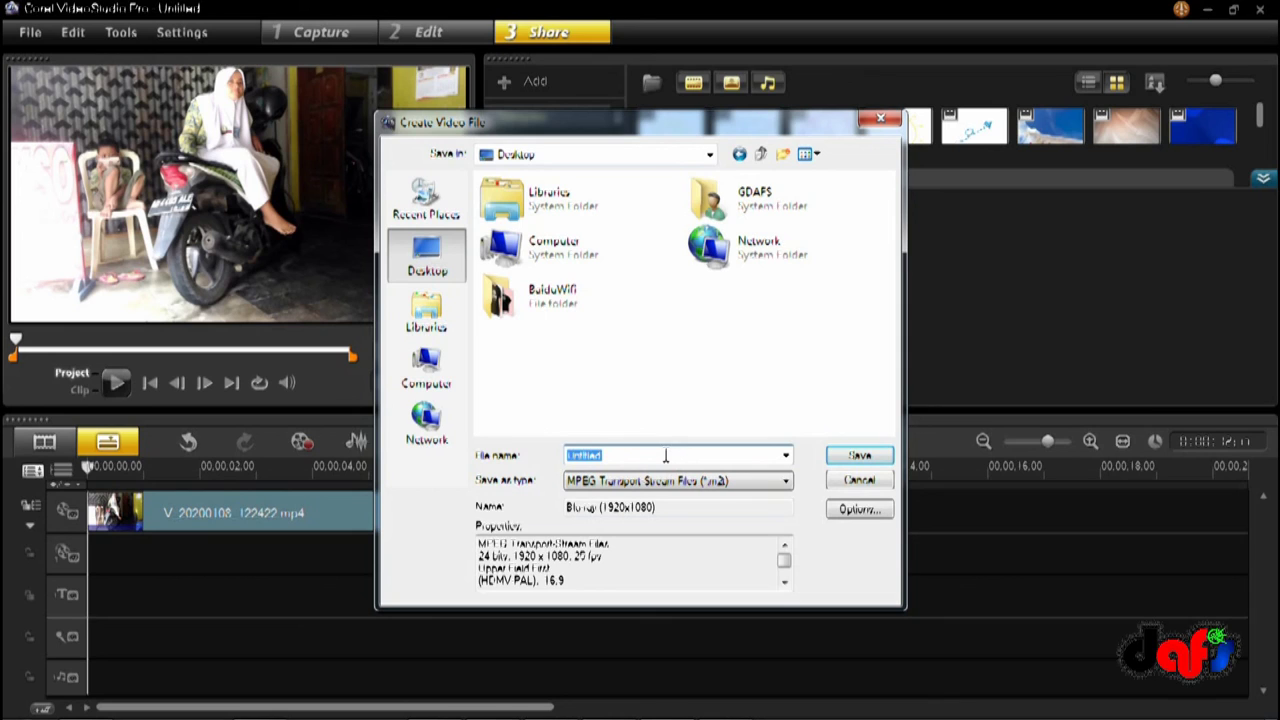
type("angel")
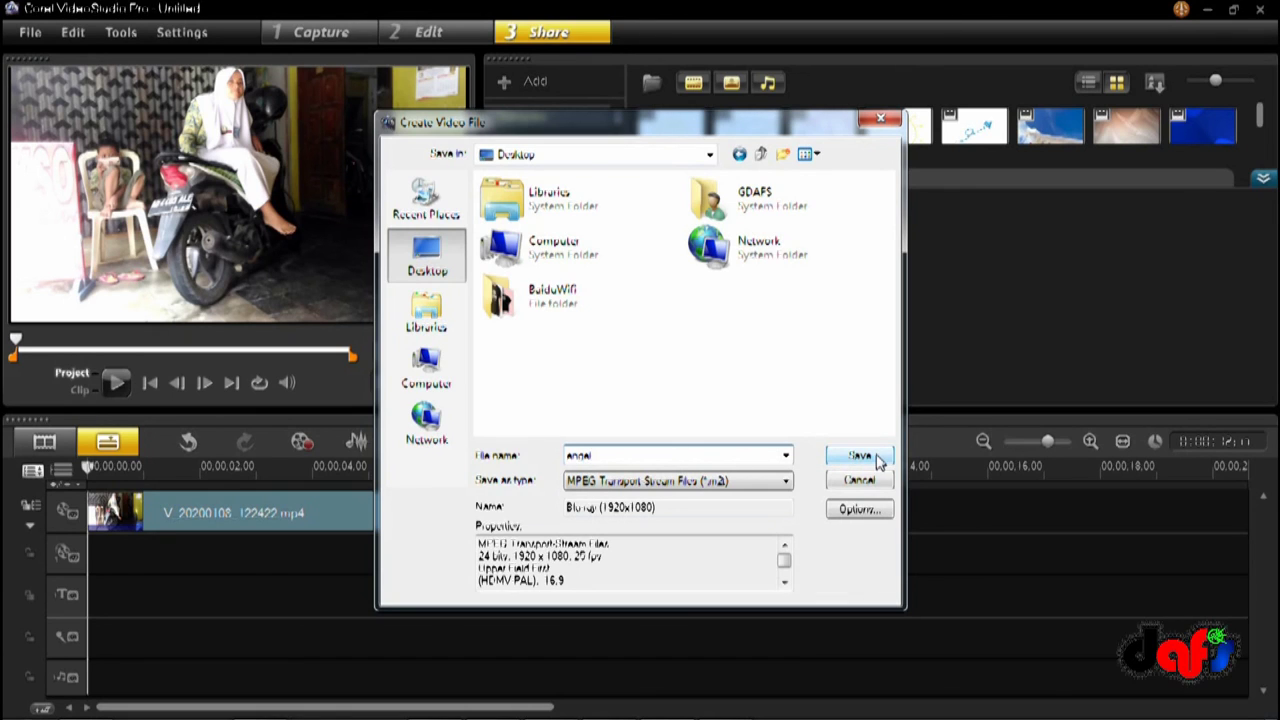
left_click(786, 485)
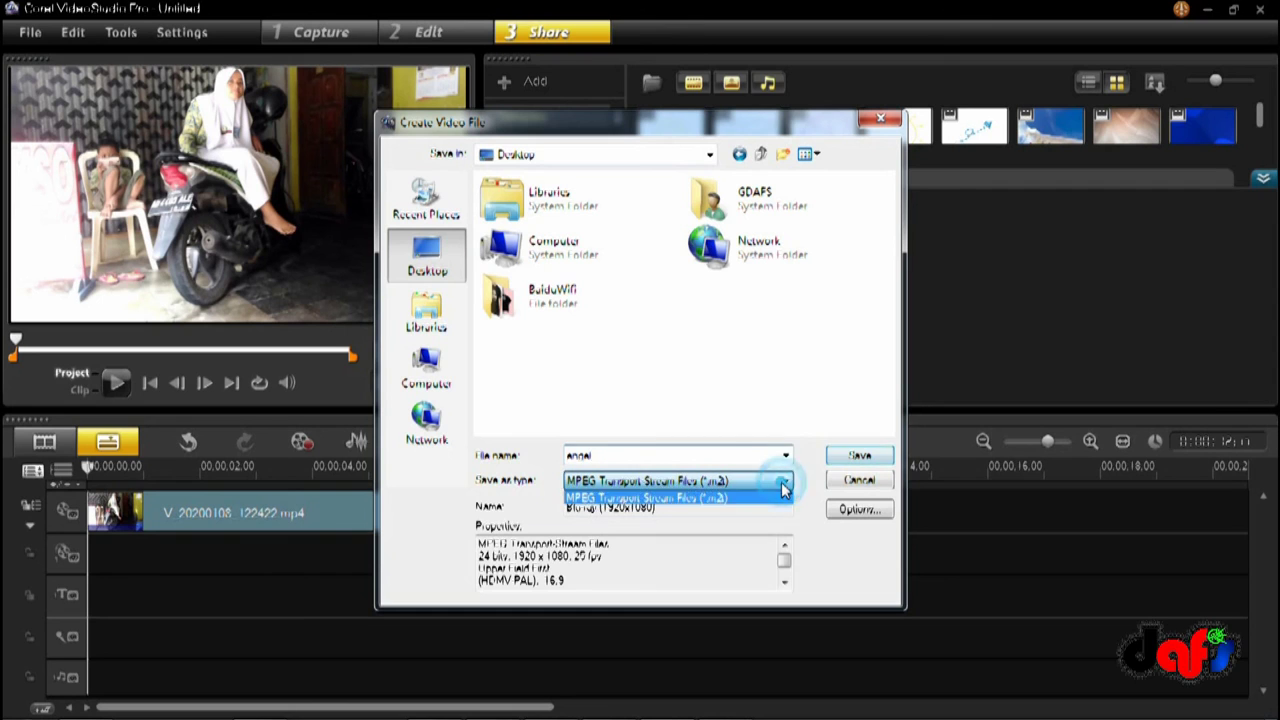
left_click(794, 482)
left_click(860, 462)
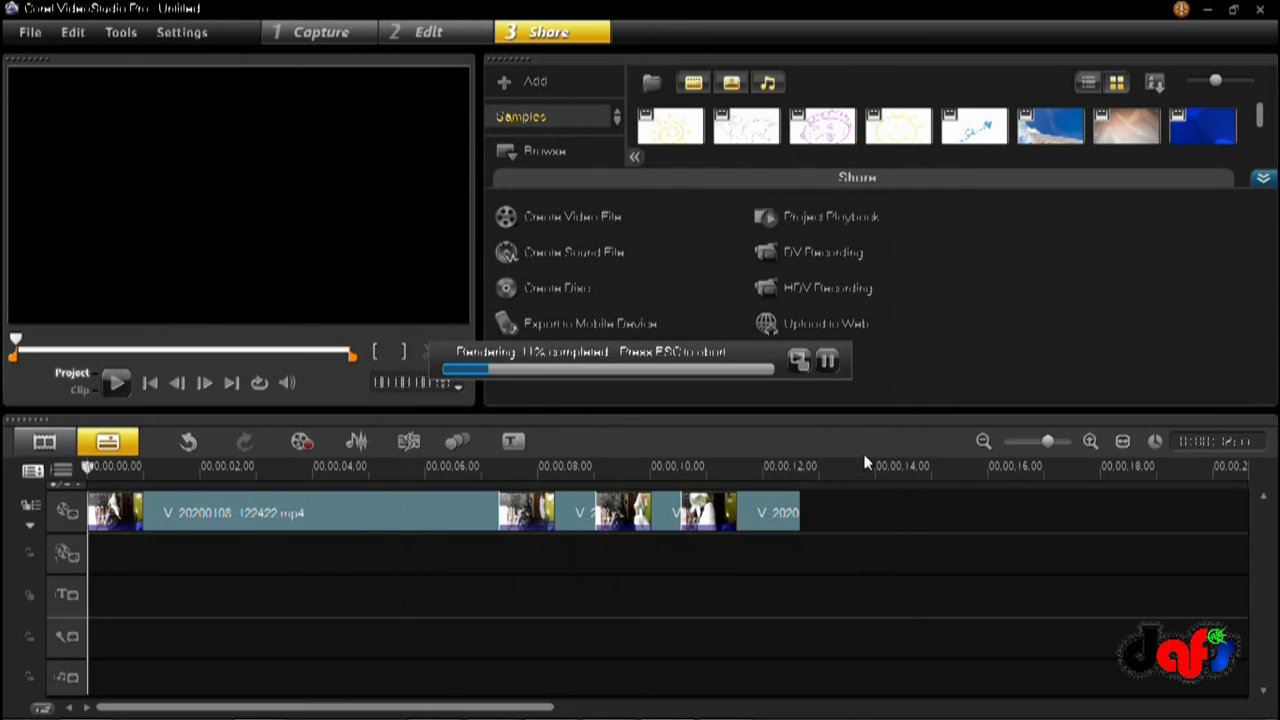